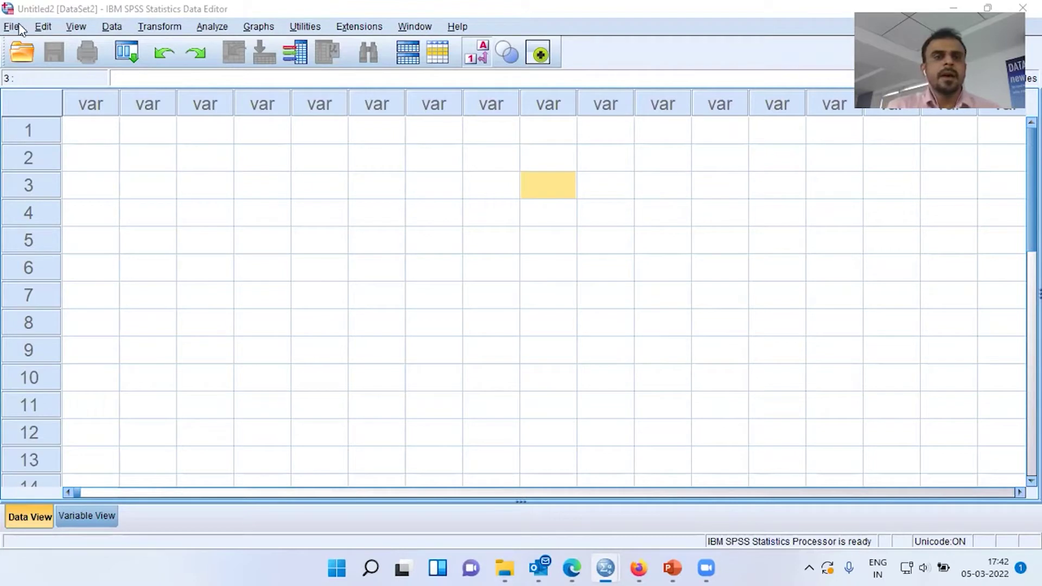
Step: Open the recently used data file telcov1.sav from the Desktop statistics folder
{"action": "left_click", "coordinate": [12, 28]}
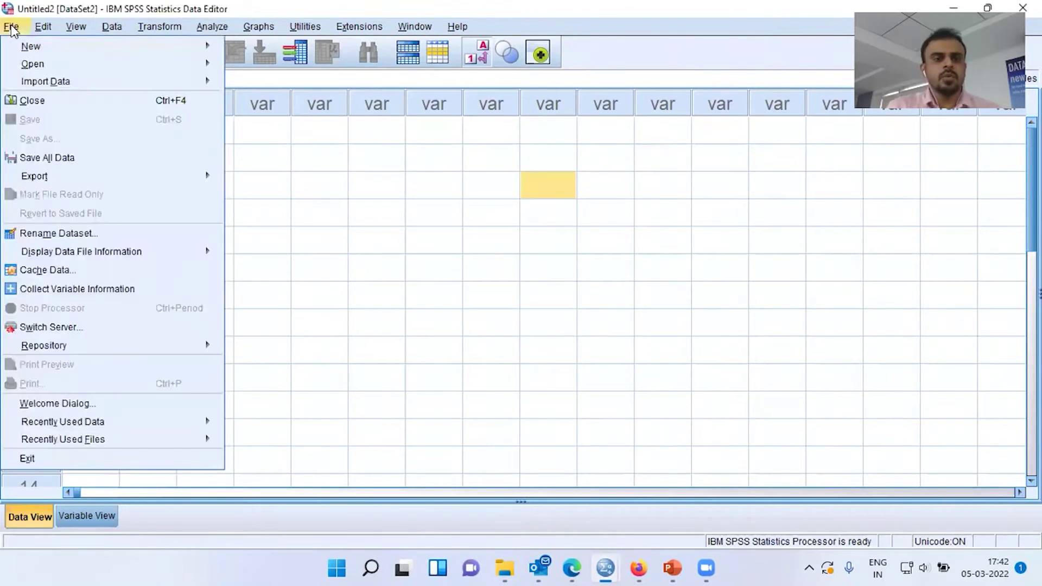
{"action": "mouse_move", "coordinate": [76, 422]}
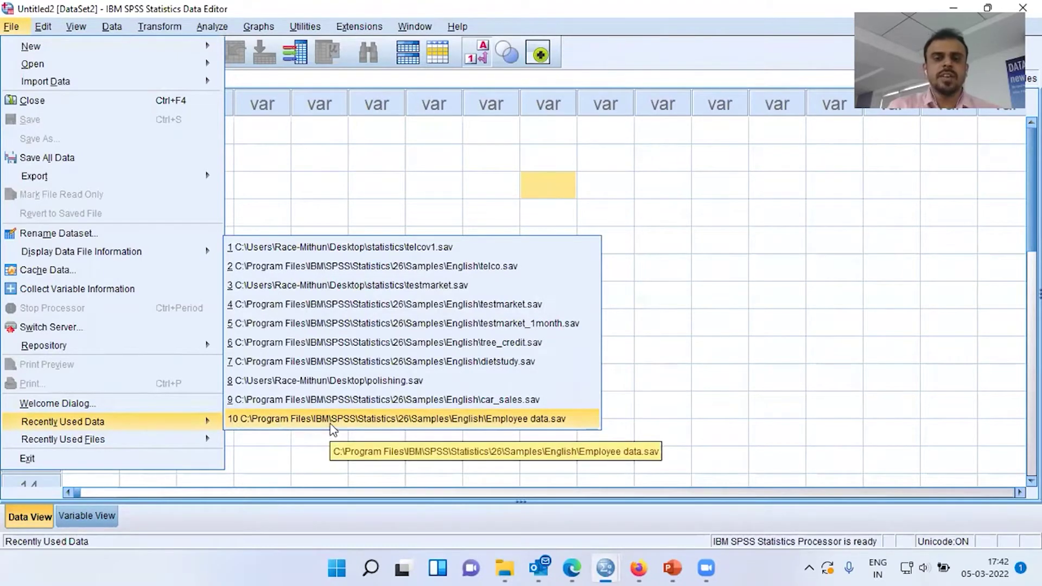
{"action": "left_click", "coordinate": [342, 248]}
{"action": "left_click", "coordinate": [503, 328]}
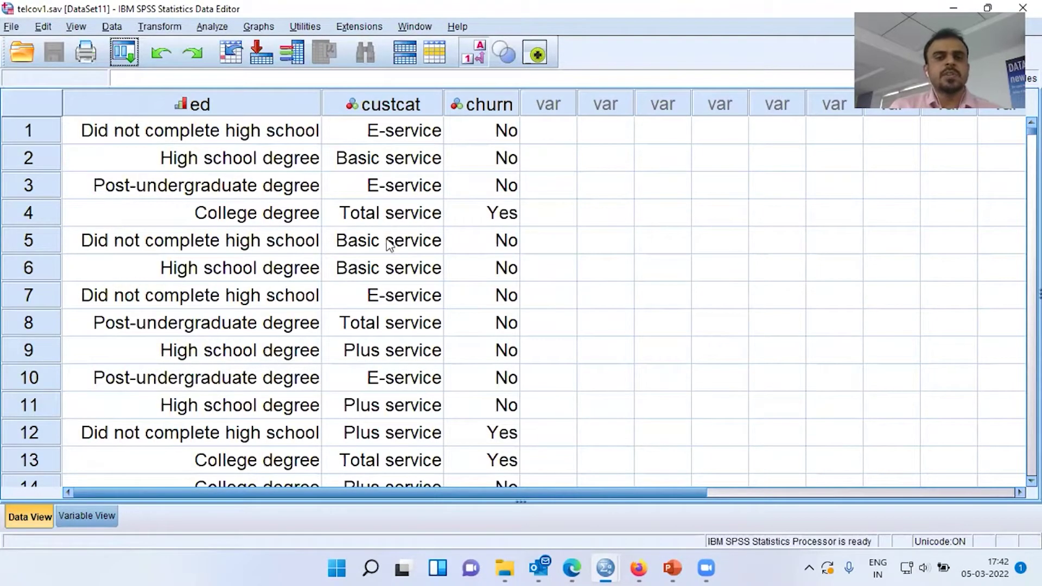
Step: Examine the ed, custcat and churn columns of the dataset one by one
{"action": "left_click", "coordinate": [261, 109]}
{"action": "left_click", "coordinate": [392, 108]}
{"action": "left_click", "coordinate": [482, 112]}
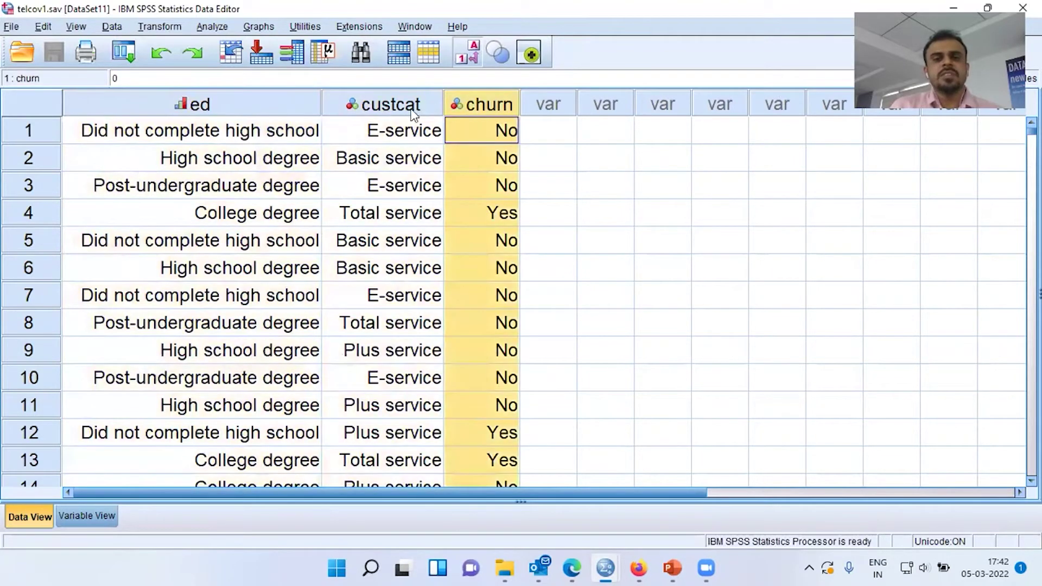
{"action": "left_click", "coordinate": [265, 111]}
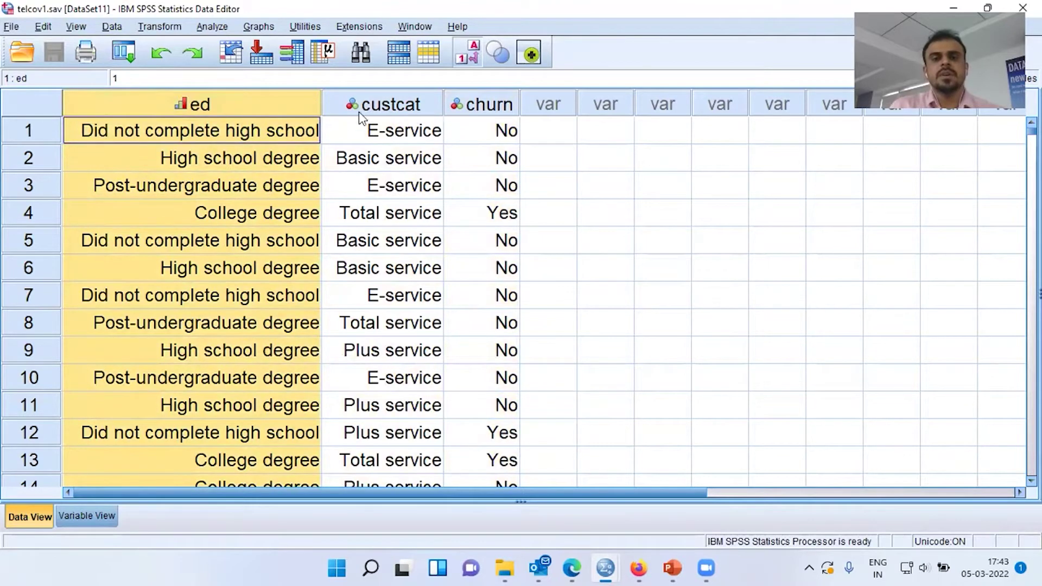
{"action": "left_click", "coordinate": [376, 104]}
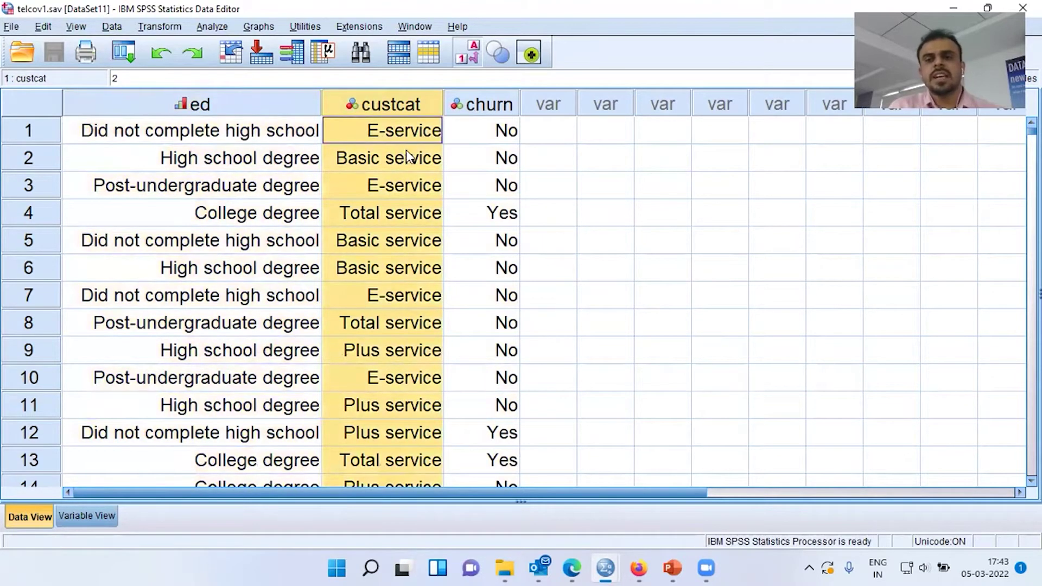
{"action": "left_click", "coordinate": [491, 112]}
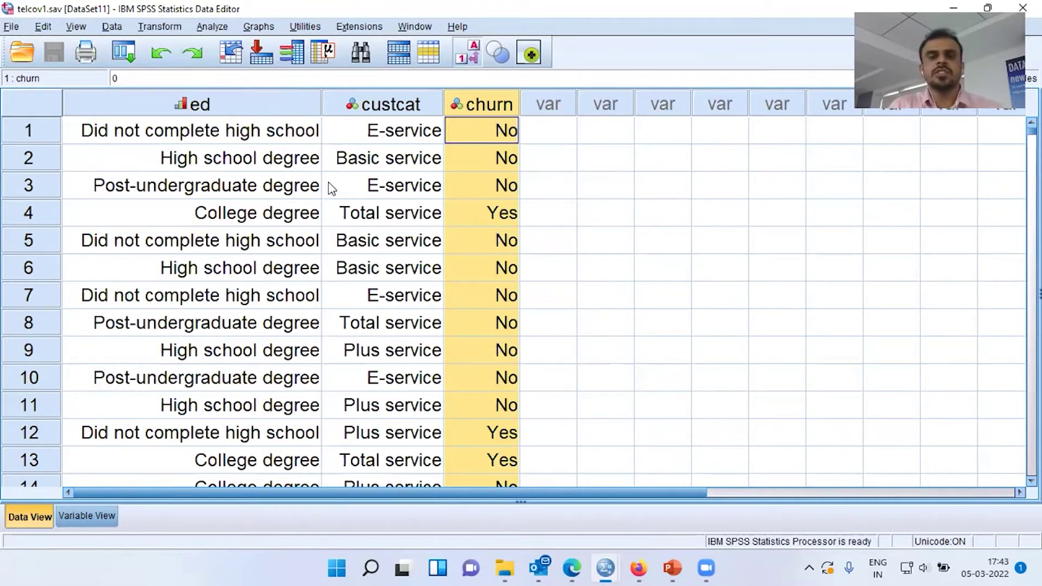
{"action": "left_click", "coordinate": [406, 112]}
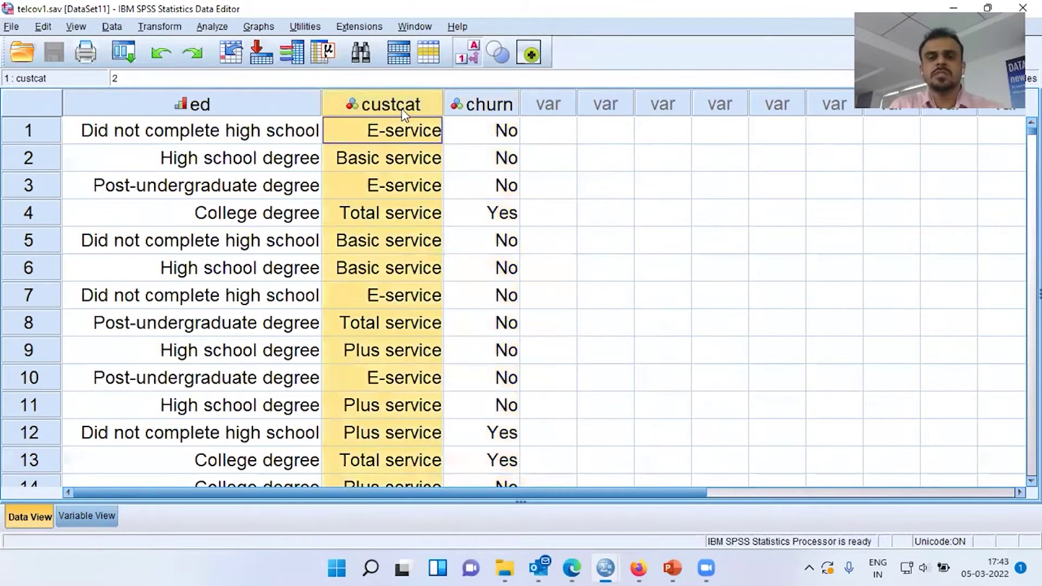
Step: Show the variable definitions and review each value label defined for the ed variable
{"action": "left_click", "coordinate": [109, 515]}
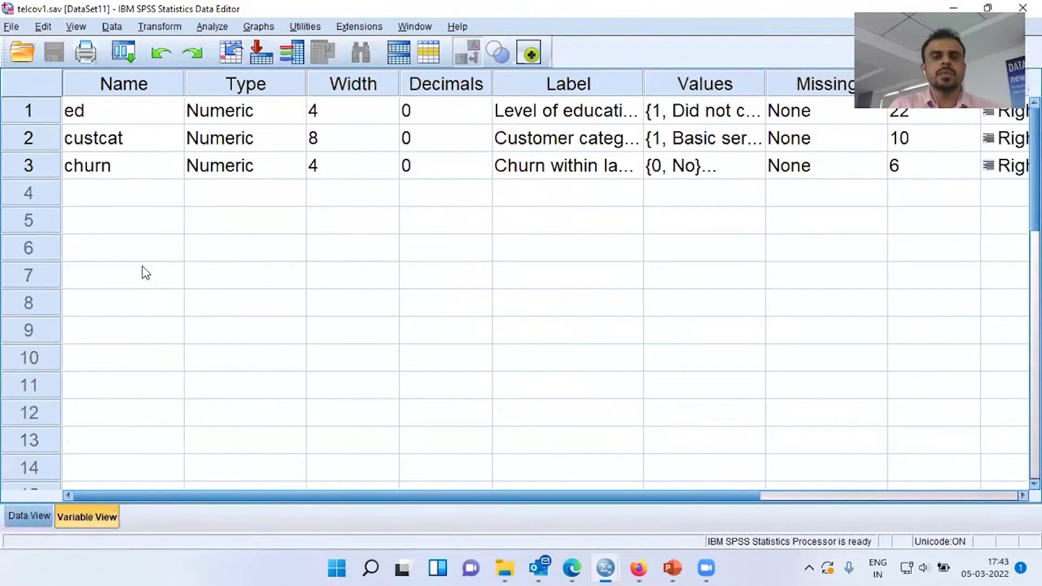
{"action": "left_click", "coordinate": [136, 119]}
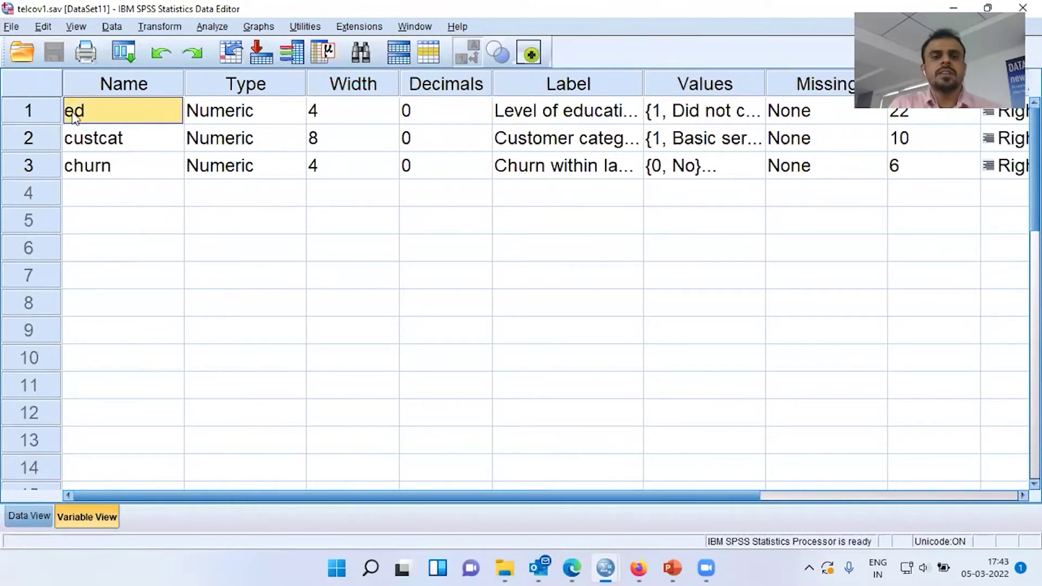
{"action": "left_click", "coordinate": [46, 116]}
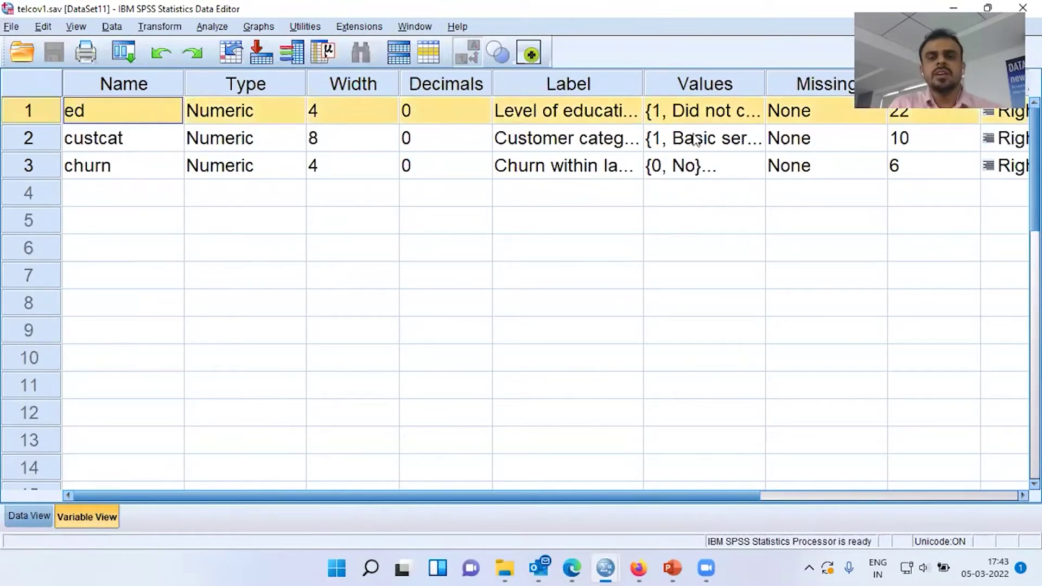
{"action": "left_click", "coordinate": [758, 115]}
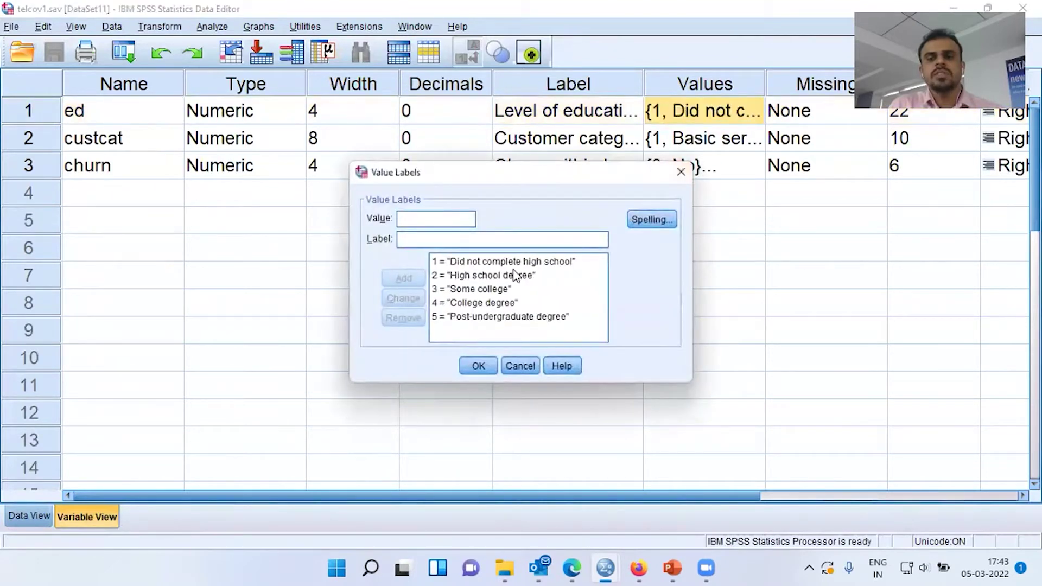
{"action": "left_click", "coordinate": [489, 263]}
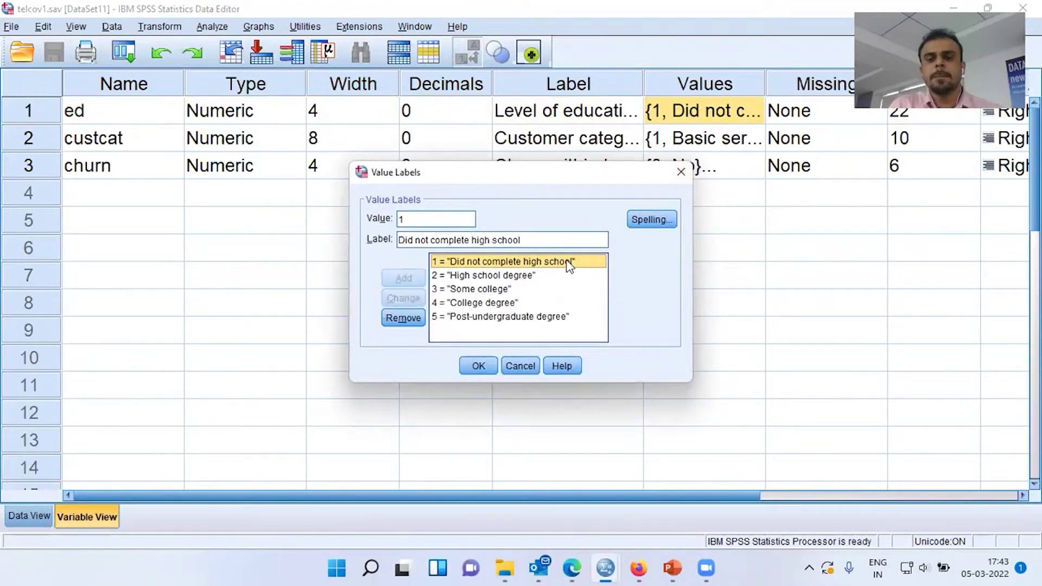
{"action": "left_click", "coordinate": [513, 276]}
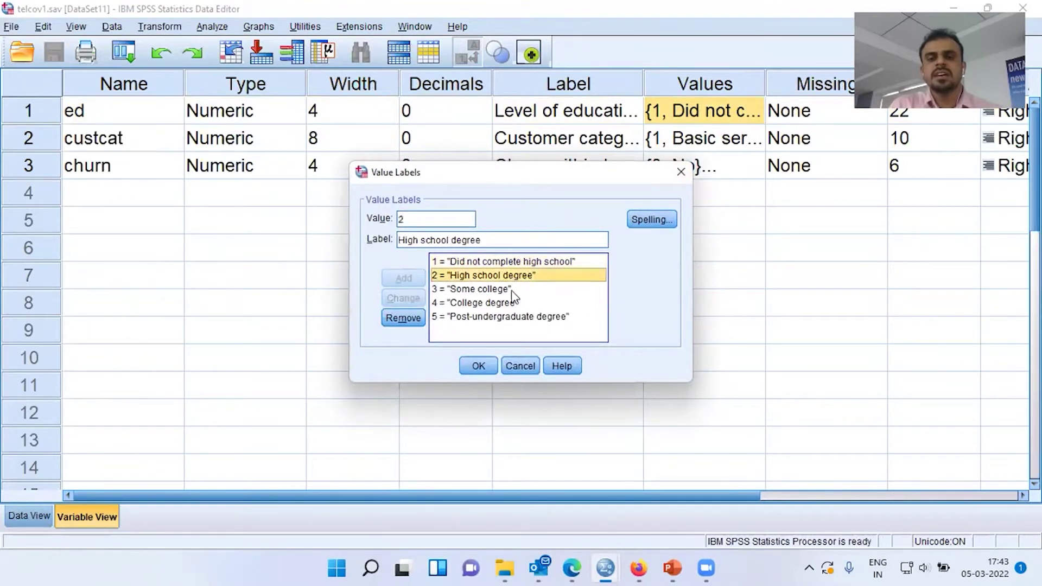
{"action": "left_click", "coordinate": [494, 292]}
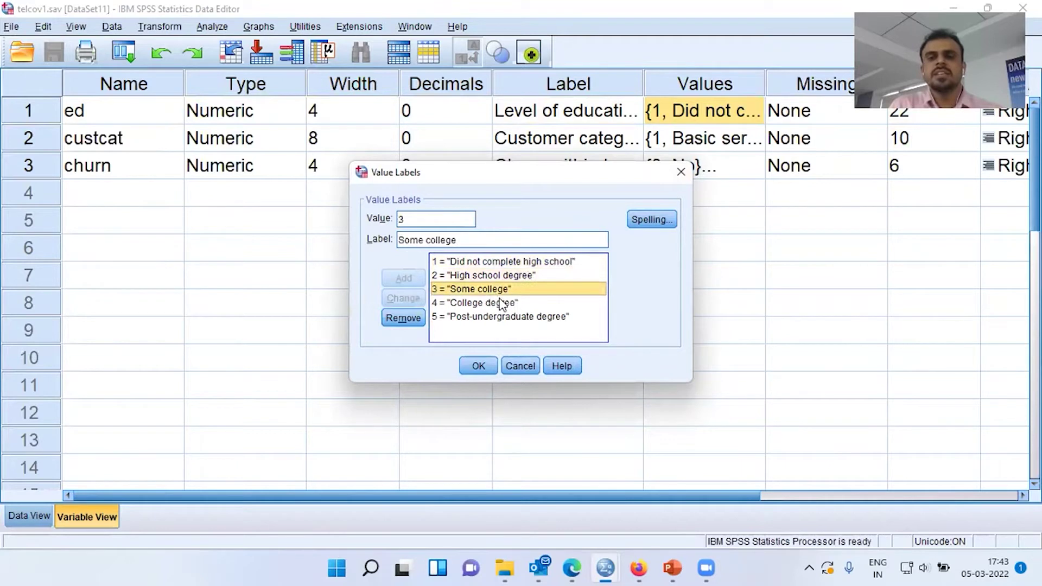
{"action": "left_click", "coordinate": [502, 303]}
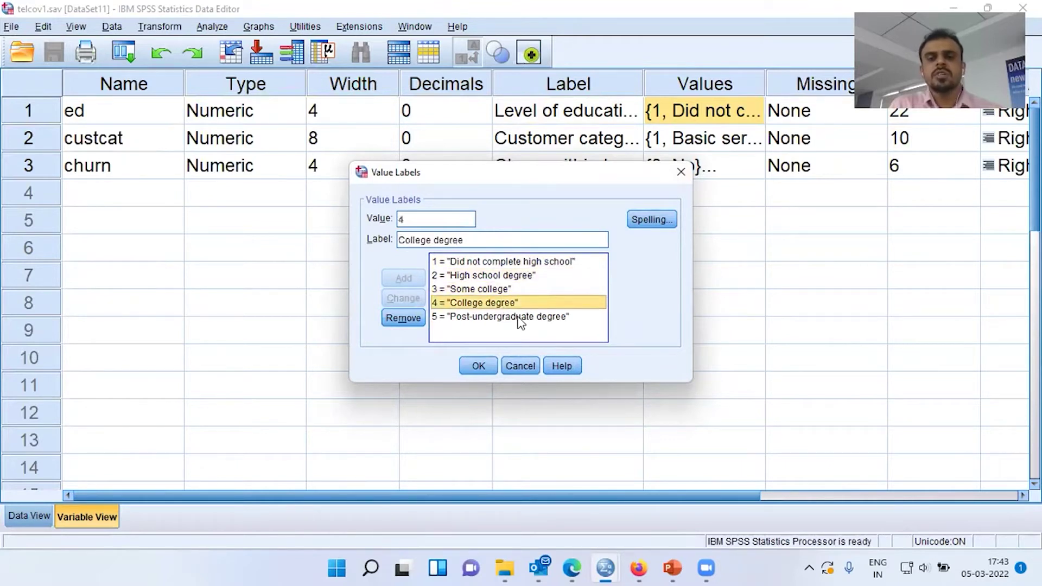
{"action": "left_click", "coordinate": [496, 318]}
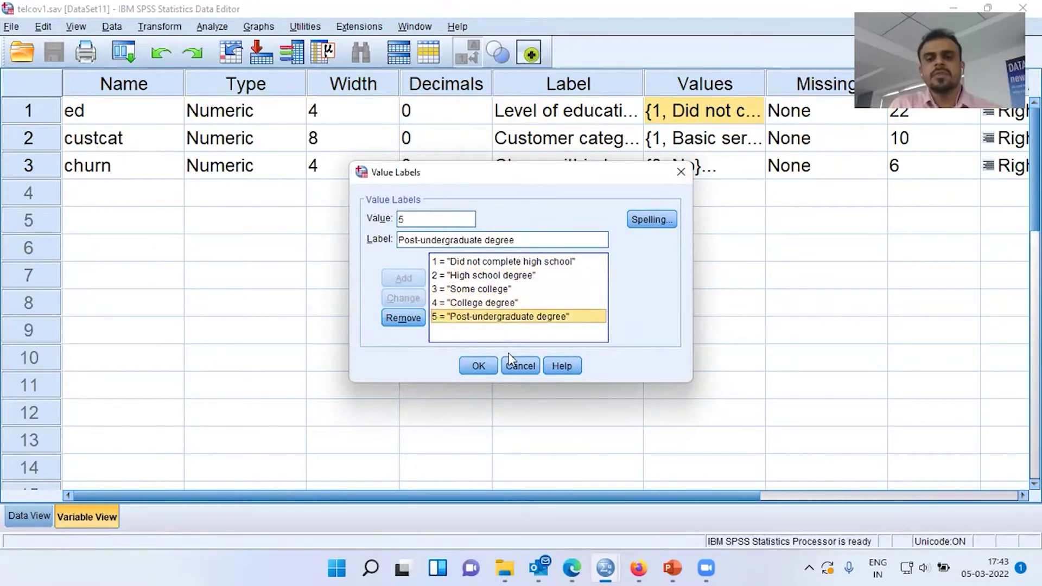
{"action": "left_click", "coordinate": [485, 368]}
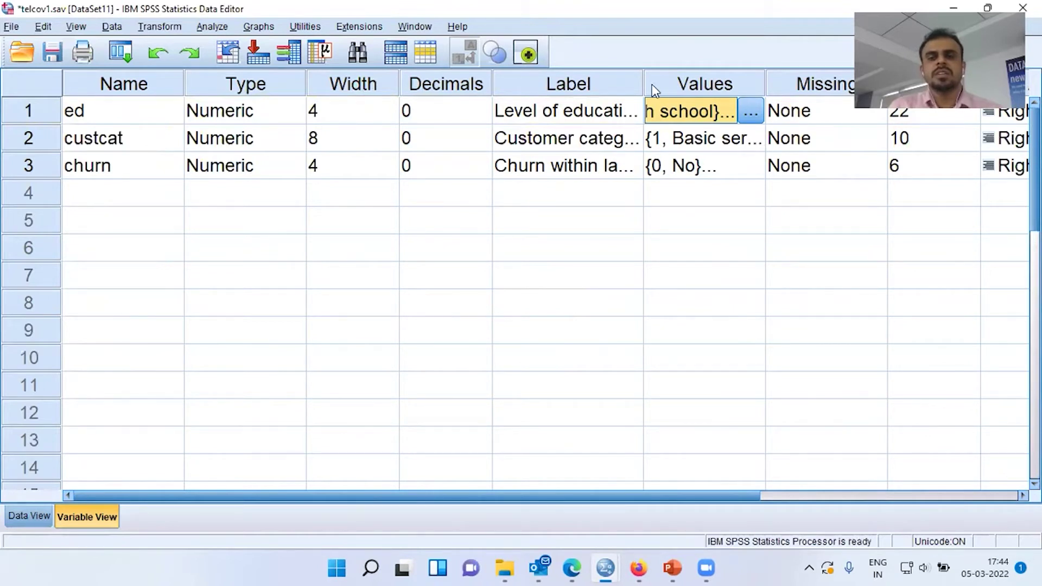
Step: Widen the Label column to fit its full texts and review each value label of the custcat variable
{"action": "left_click_drag", "start_coordinate": [643, 84], "coordinate": [698, 85]}
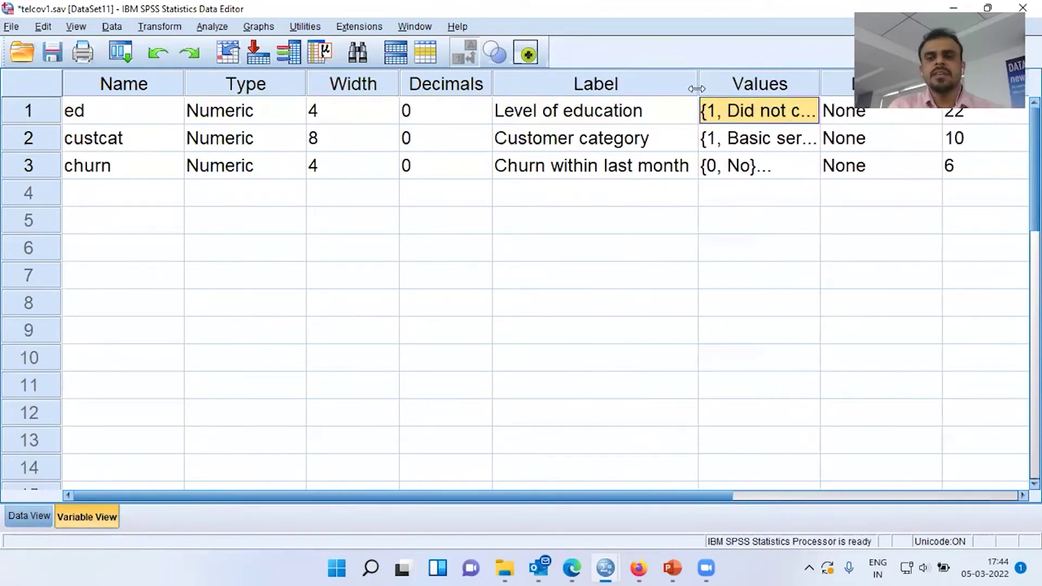
{"action": "left_click", "coordinate": [805, 148]}
{"action": "left_click", "coordinate": [808, 140]}
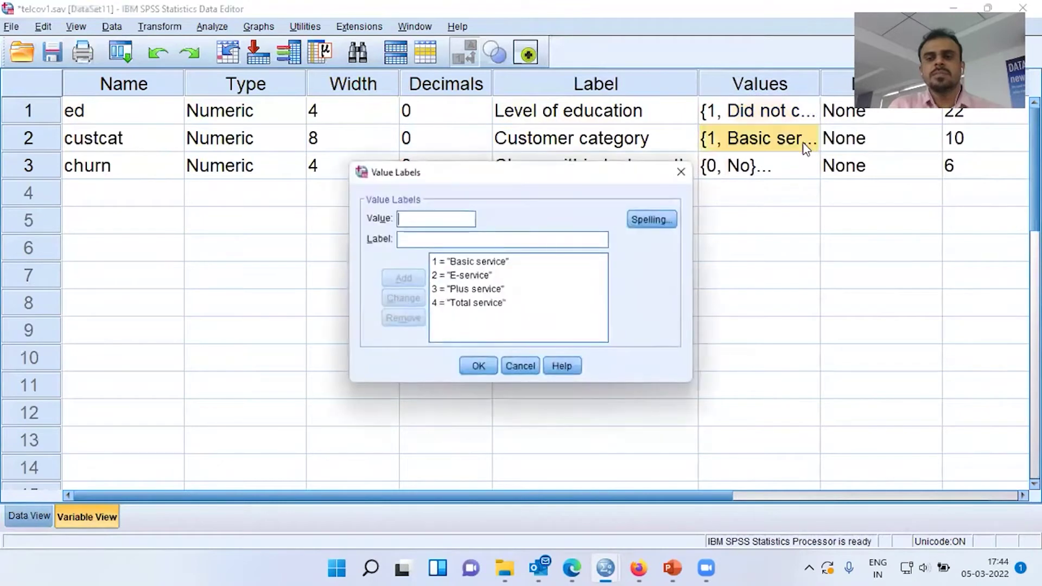
{"action": "left_click", "coordinate": [501, 263]}
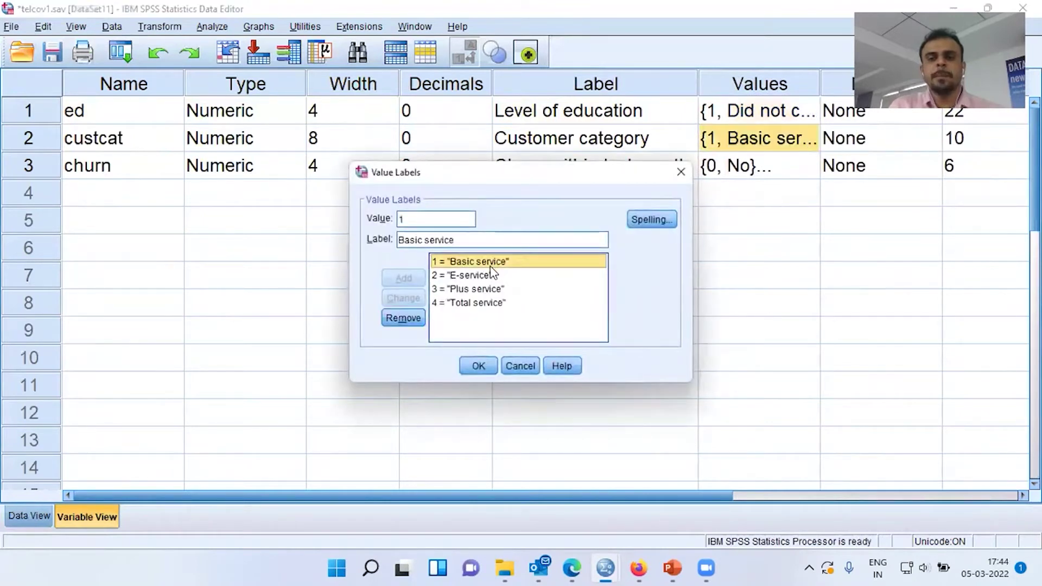
{"action": "left_click", "coordinate": [487, 276]}
{"action": "left_click", "coordinate": [498, 290]}
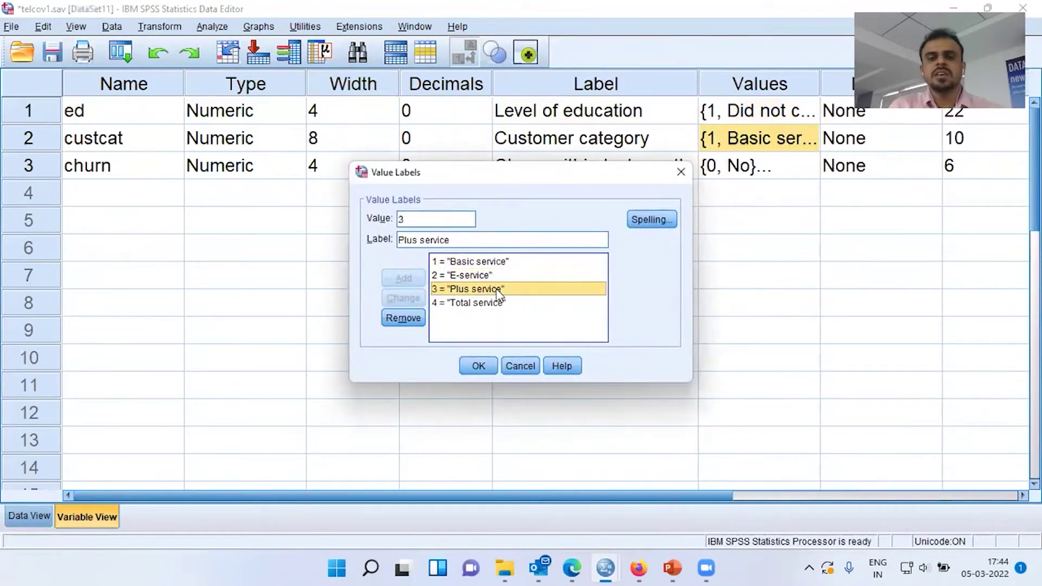
{"action": "left_click", "coordinate": [499, 303]}
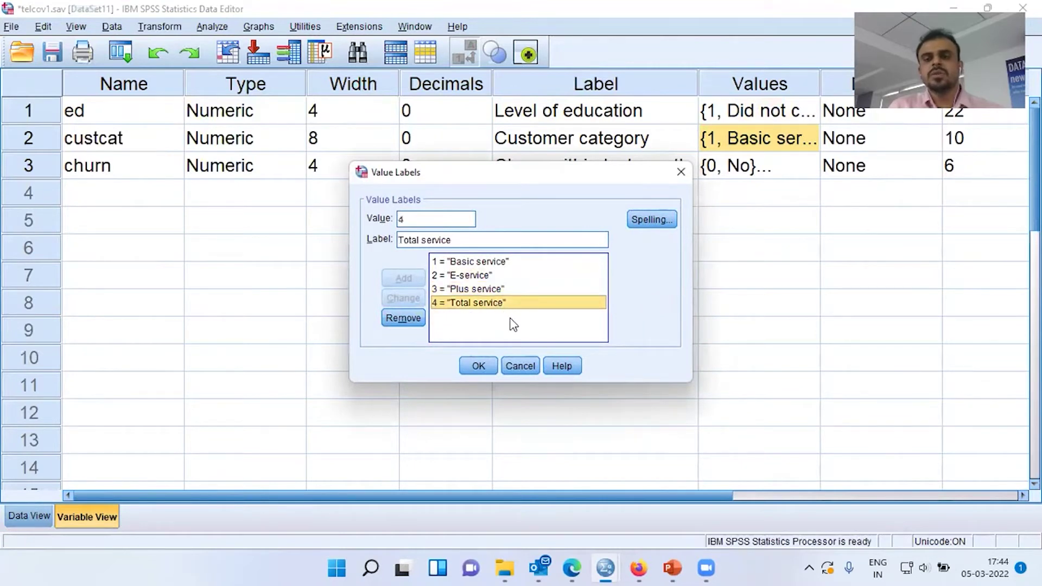
{"action": "left_click", "coordinate": [478, 367]}
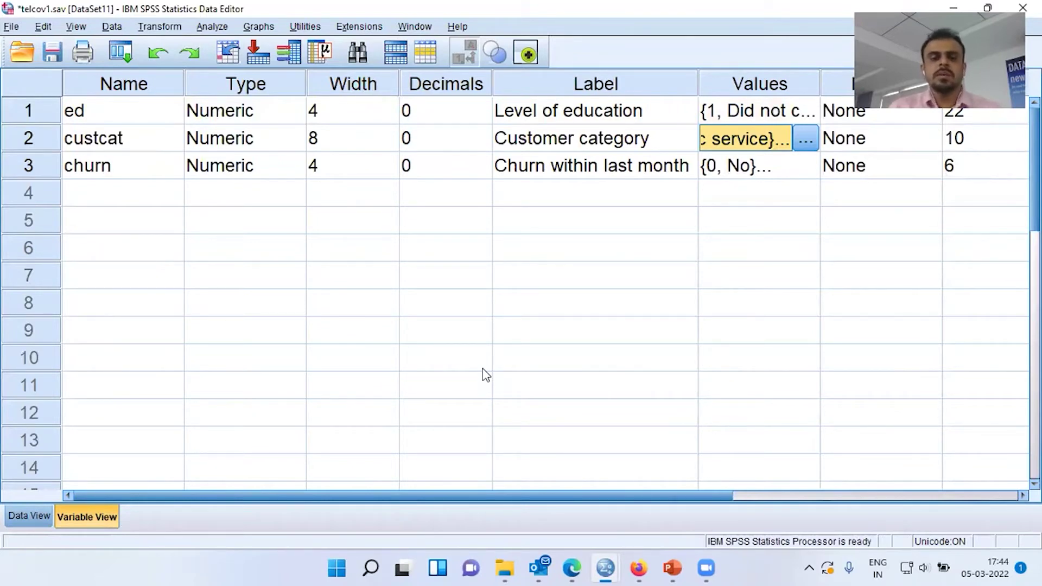
Step: Return to the case data, check the last record of the dataset and go back to the first one
{"action": "left_click", "coordinate": [34, 513]}
{"action": "left_click", "coordinate": [509, 131]}
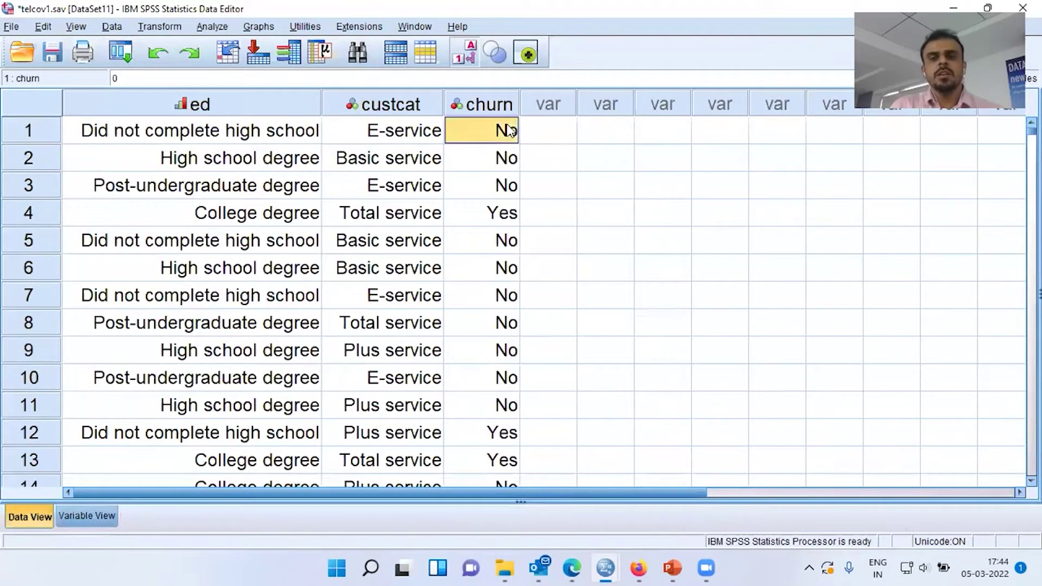
{"action": "key", "text": "ctrl+Down"}
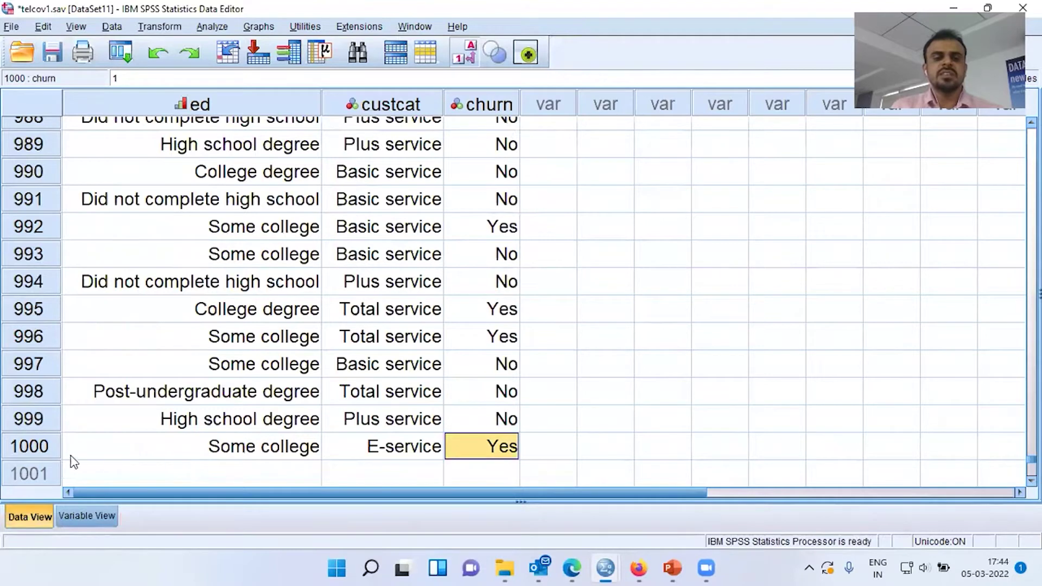
{"action": "left_click", "coordinate": [41, 452]}
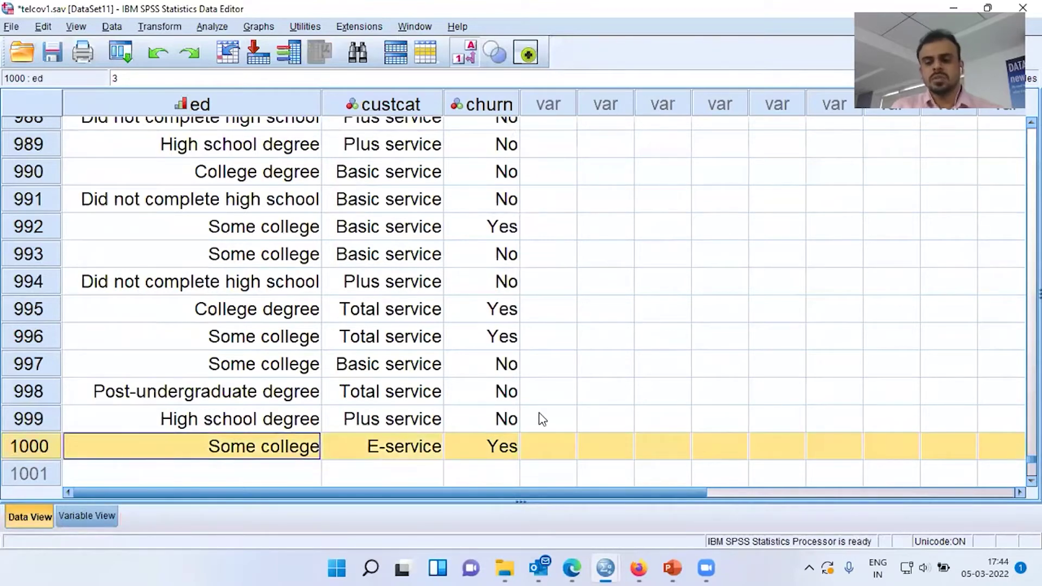
{"action": "key", "text": "ctrl+Up"}
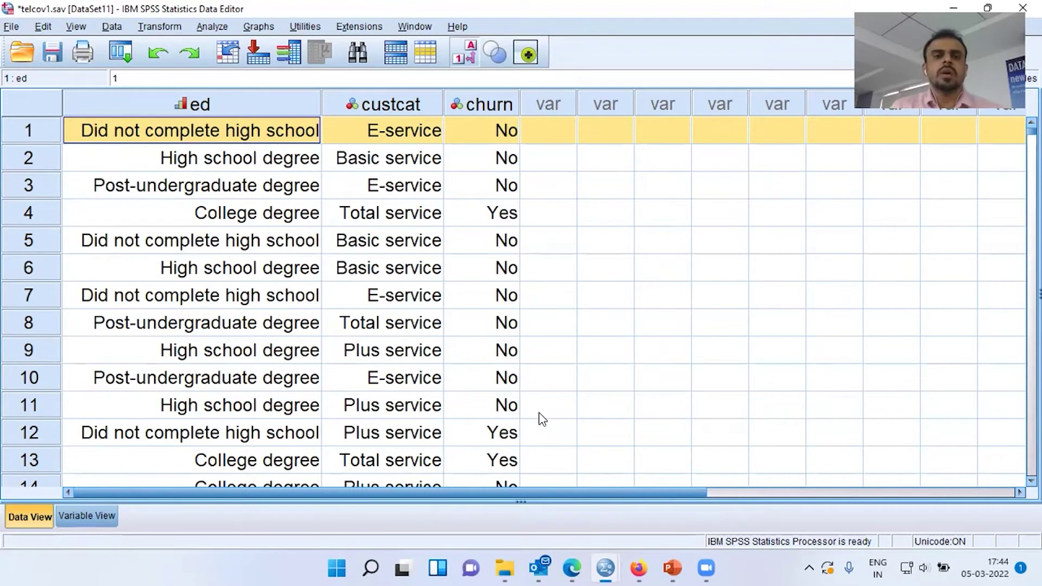
Step: Set up a simple bar chart in Chart Builder with Customer category on the X-axis
{"action": "left_click", "coordinate": [258, 27]}
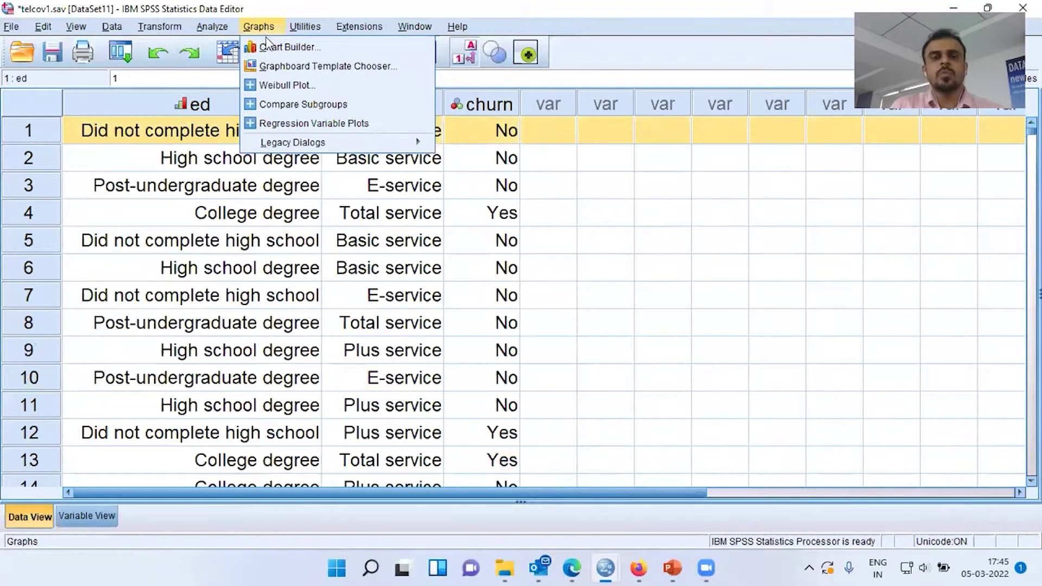
{"action": "left_click", "coordinate": [373, 49]}
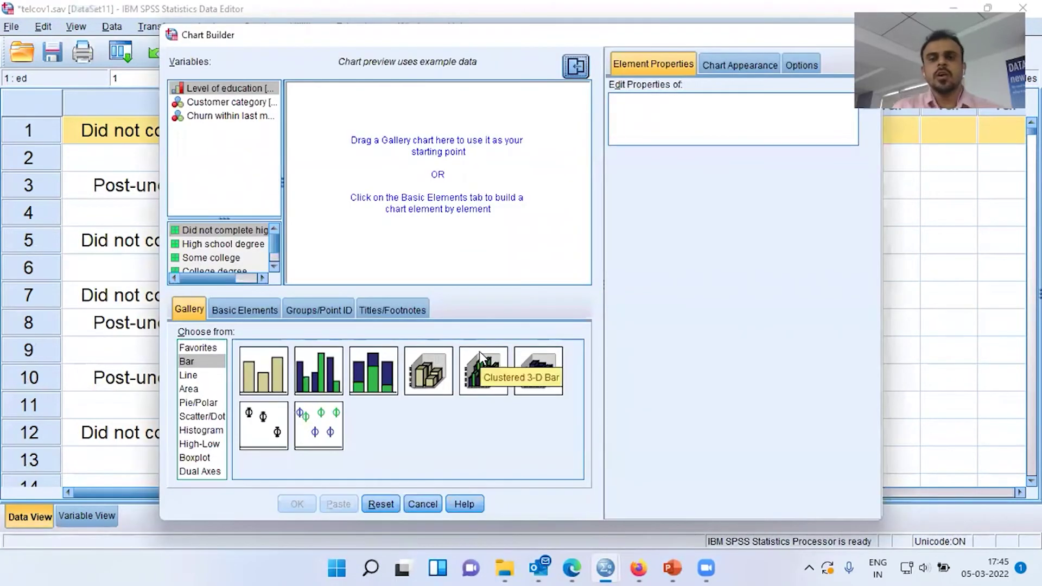
{"action": "left_click", "coordinate": [191, 376]}
{"action": "left_click", "coordinate": [190, 362]}
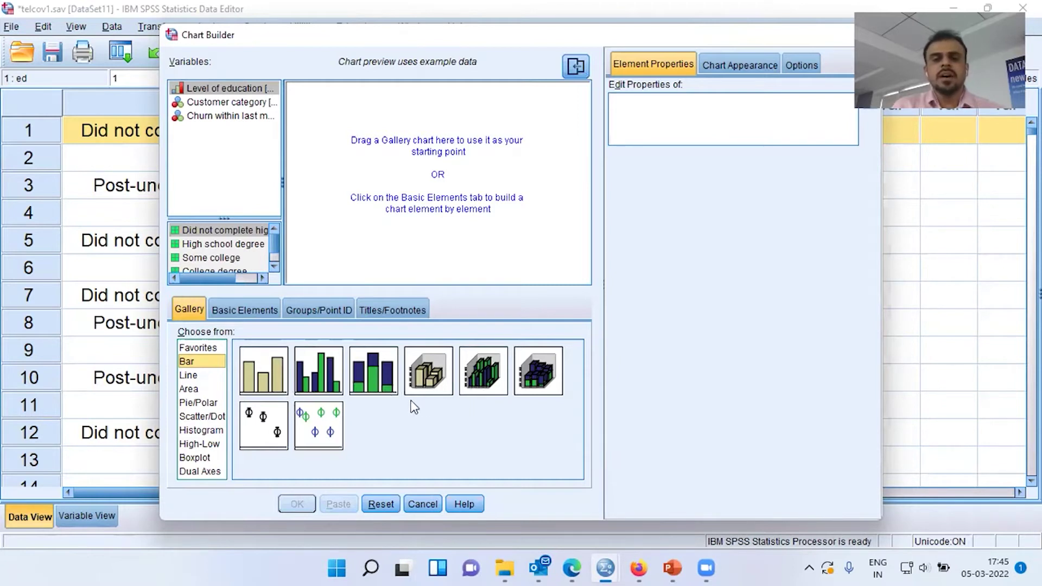
{"action": "left_click", "coordinate": [277, 388]}
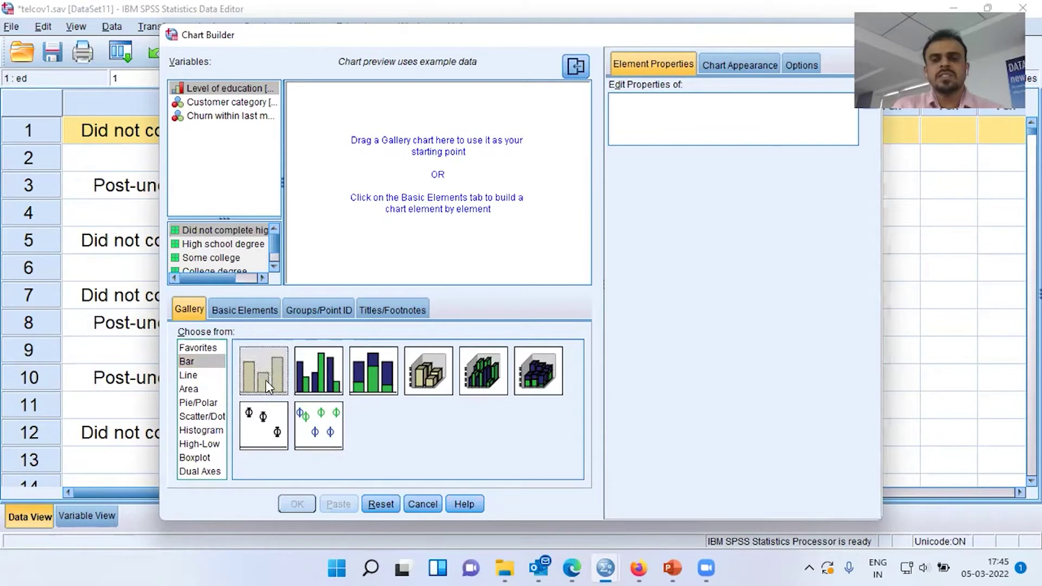
{"action": "left_click_drag", "start_coordinate": [265, 382], "coordinate": [404, 235]}
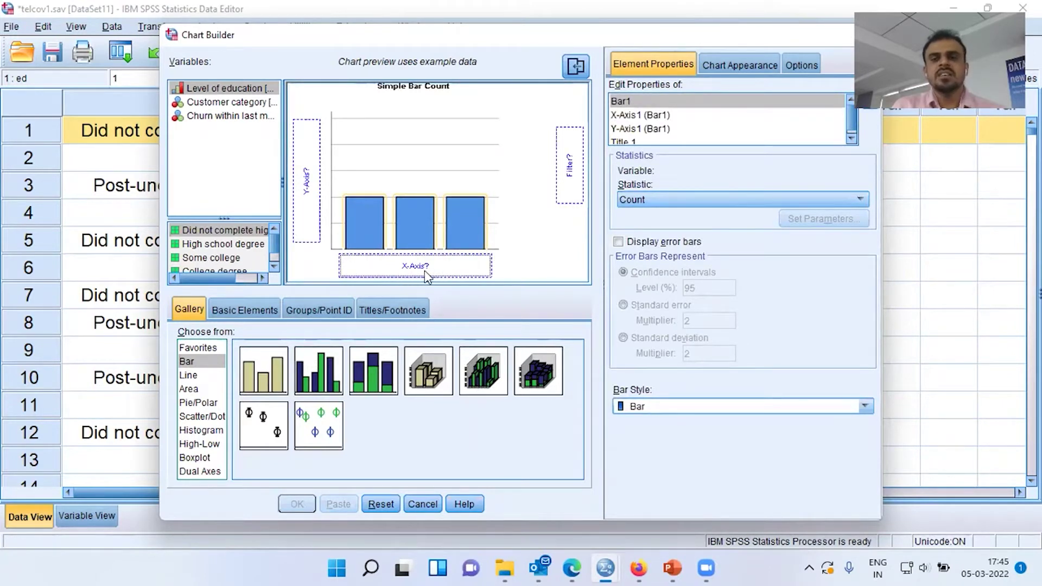
{"action": "left_click", "coordinate": [228, 103]}
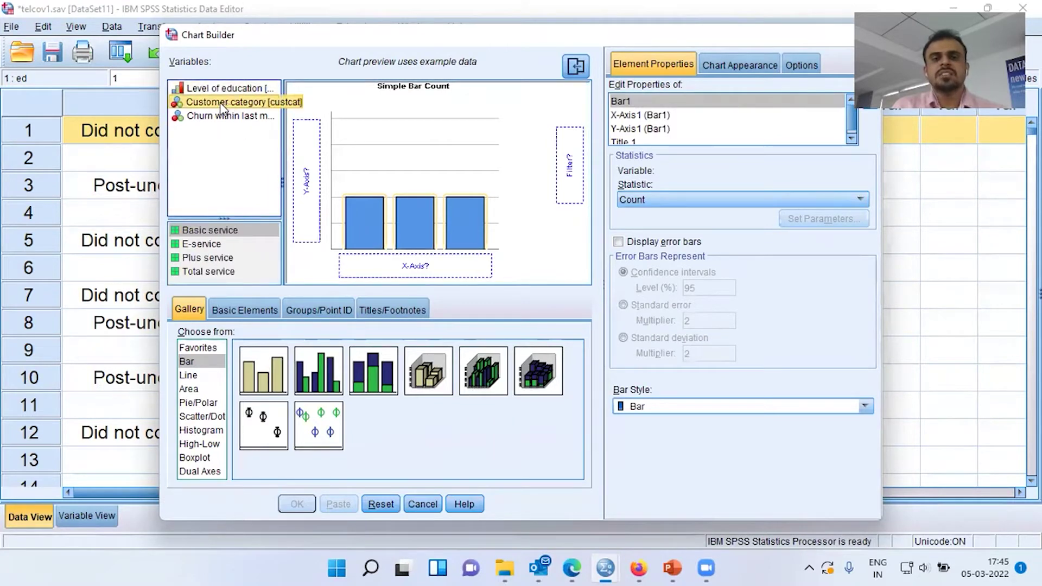
{"action": "left_click_drag", "start_coordinate": [219, 103], "coordinate": [429, 265]}
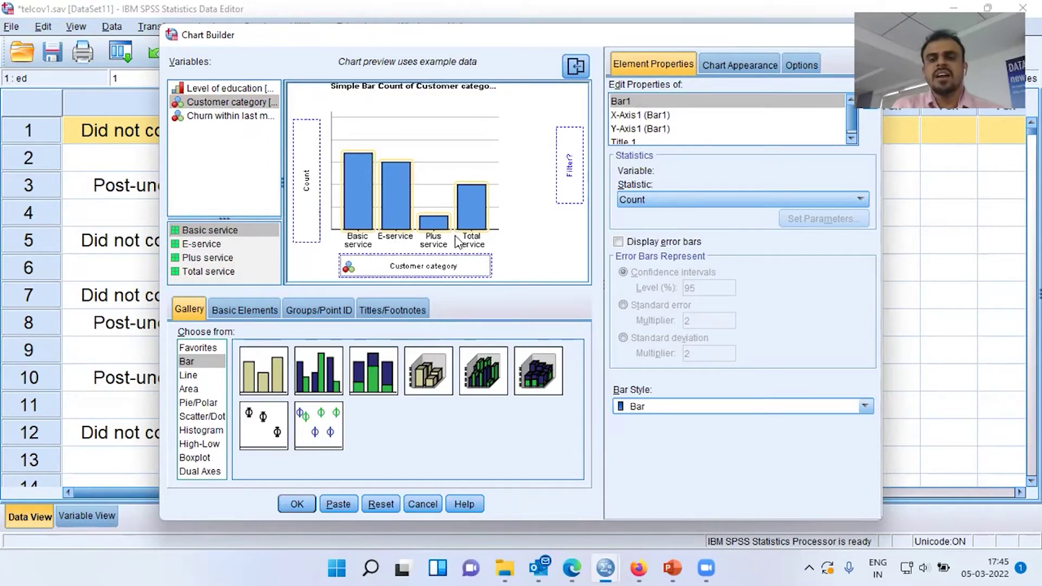
Step: Generate the simple bar chart of Customer category and bring the whole chart into view in the output
{"action": "left_click", "coordinate": [310, 504]}
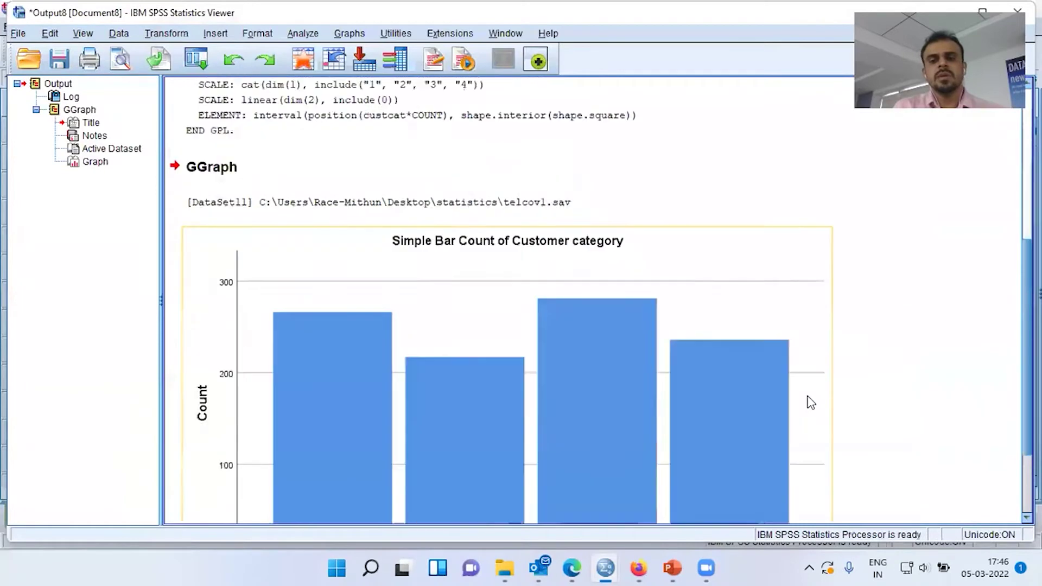
{"action": "scroll", "coordinate": [857, 405], "scroll_direction": "down", "scroll_amount": 1}
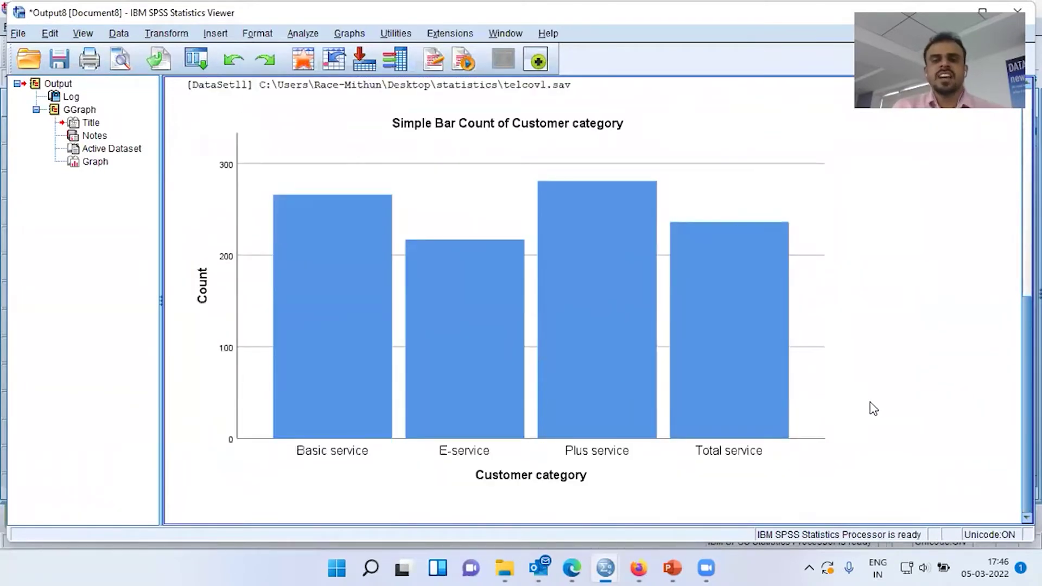
{"action": "left_click", "coordinate": [441, 464]}
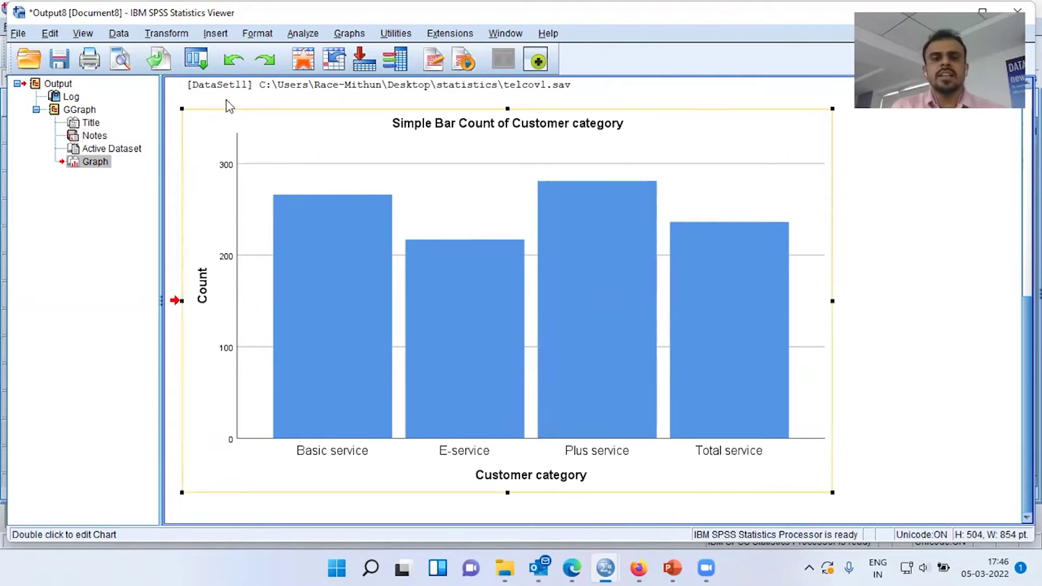
Step: Build a stacked bar chart of Customer category in Chart Builder with Customer category also as the stack colour, and generate it
{"action": "left_click", "coordinate": [206, 68]}
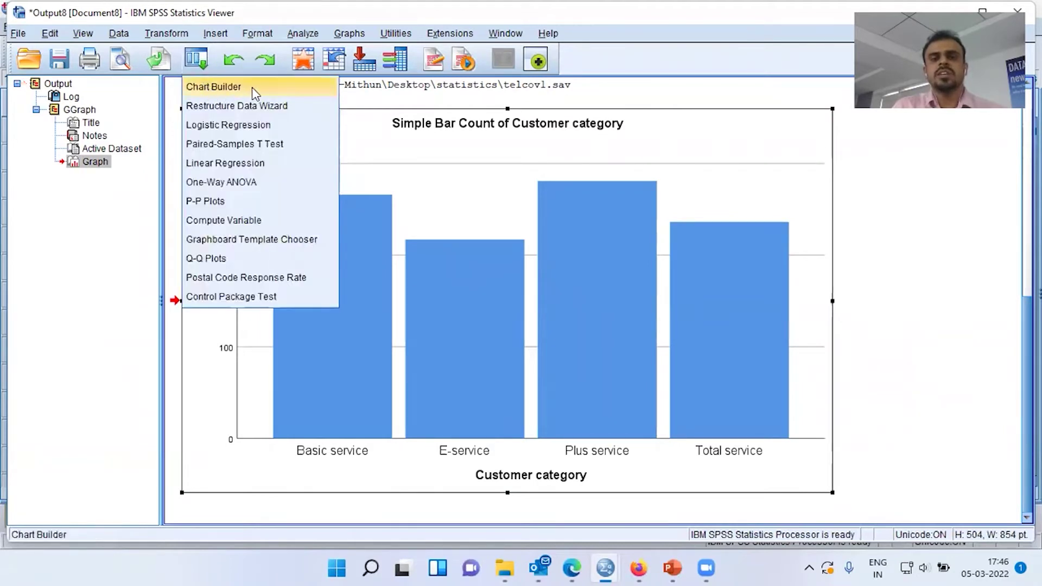
{"action": "left_click", "coordinate": [255, 88]}
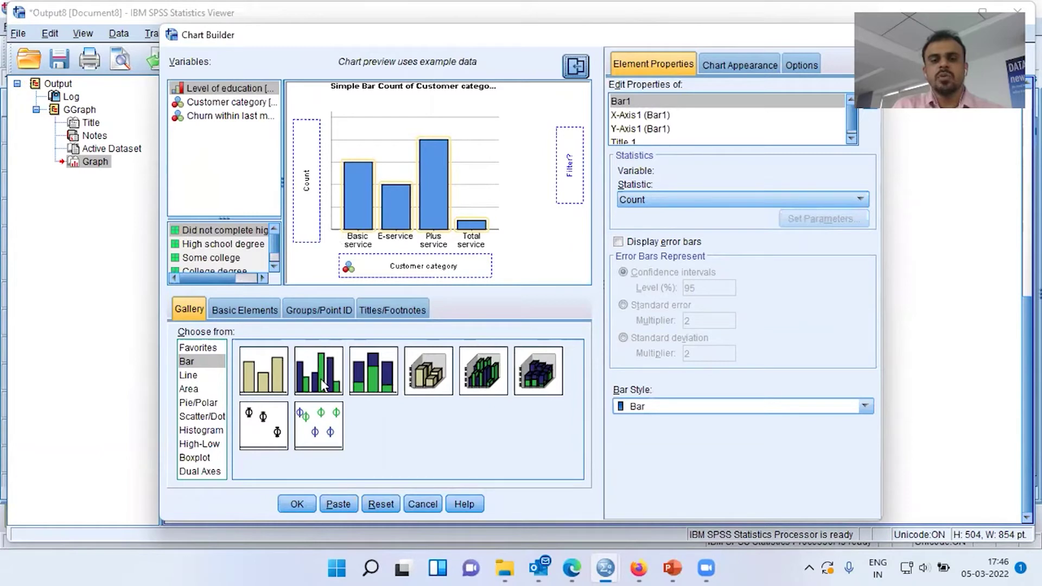
{"action": "left_click_drag", "start_coordinate": [321, 382], "coordinate": [318, 383]}
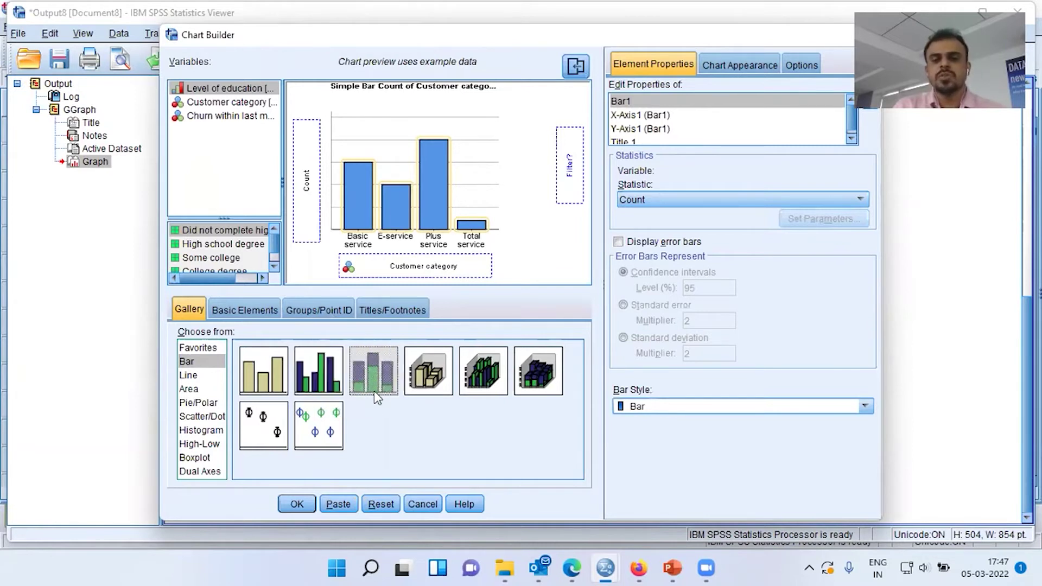
{"action": "left_click_drag", "start_coordinate": [374, 385], "coordinate": [394, 261]}
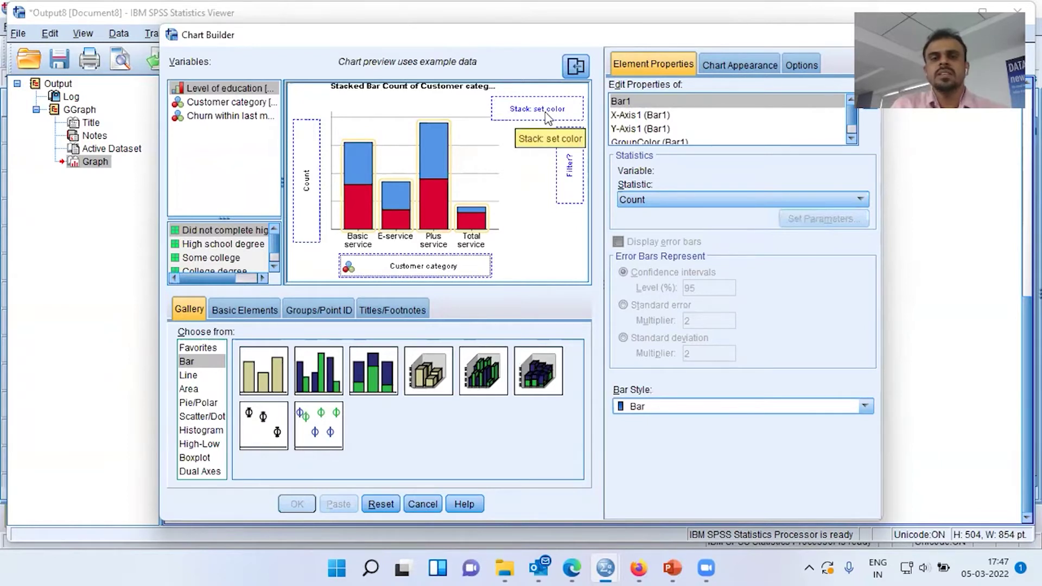
{"action": "left_click", "coordinate": [234, 104]}
{"action": "left_click_drag", "start_coordinate": [234, 104], "coordinate": [517, 120]}
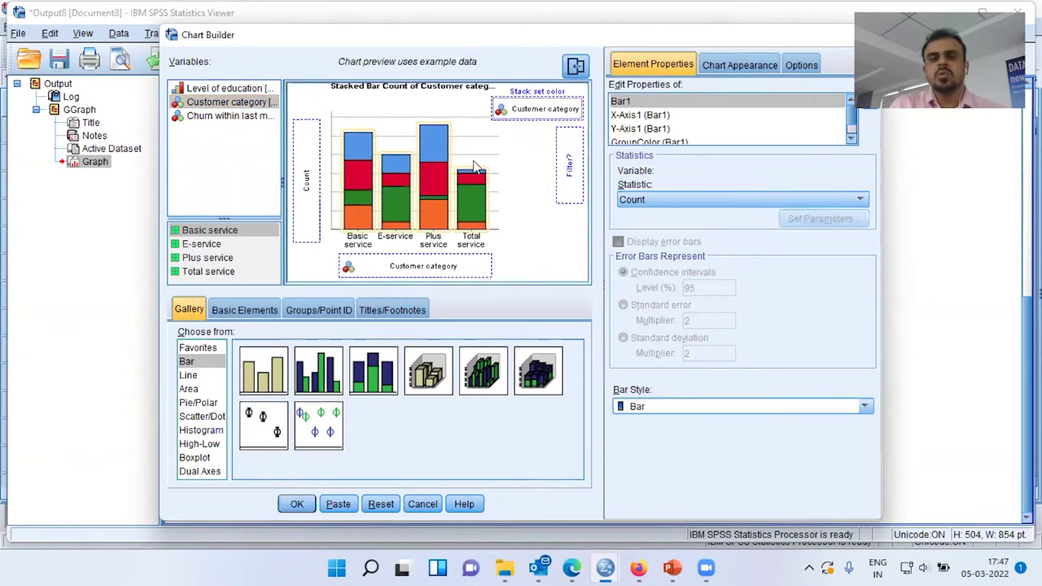
{"action": "left_click", "coordinate": [383, 280]}
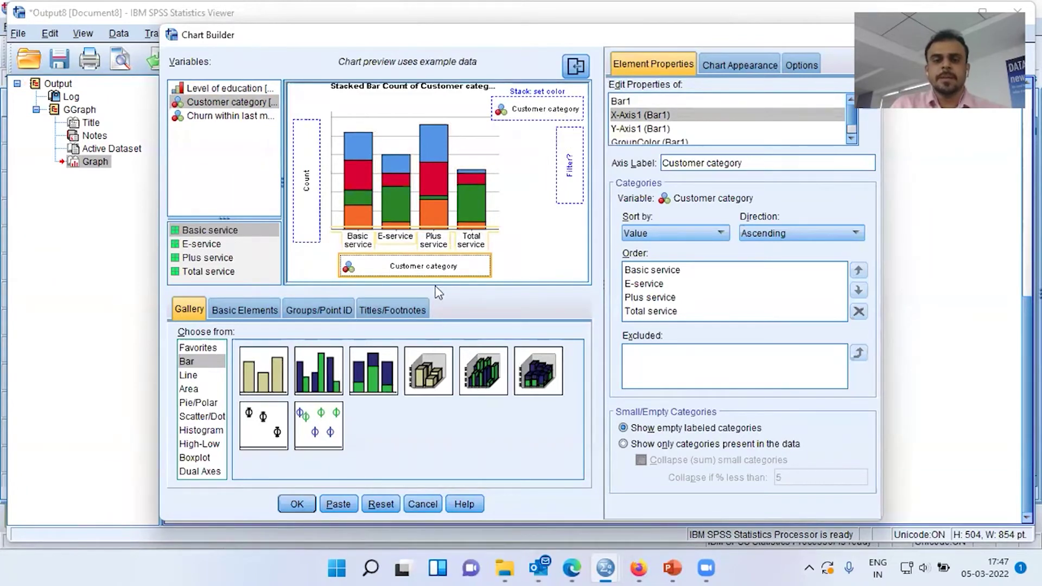
{"action": "left_click", "coordinate": [302, 503]}
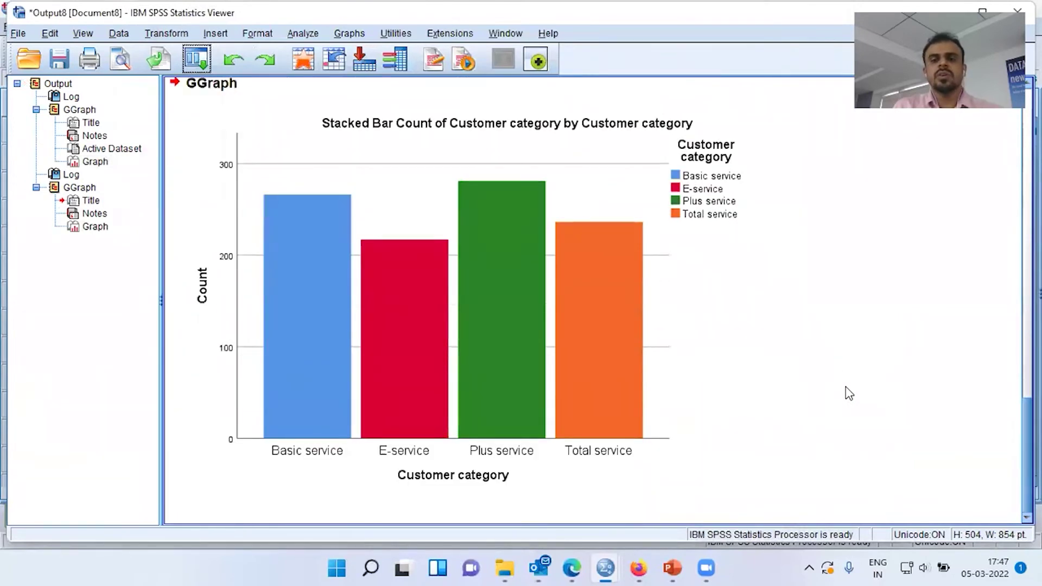
Step: Compare the stacked bar chart coloured by Customer category with the earlier simple bar chart in the output
{"action": "left_click", "coordinate": [691, 396]}
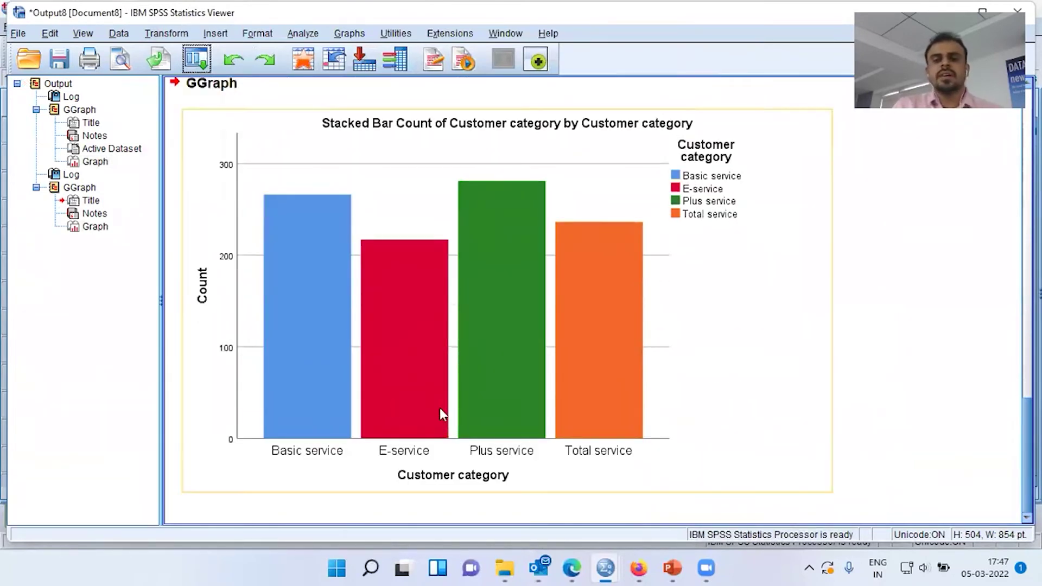
{"action": "left_click", "coordinate": [332, 372]}
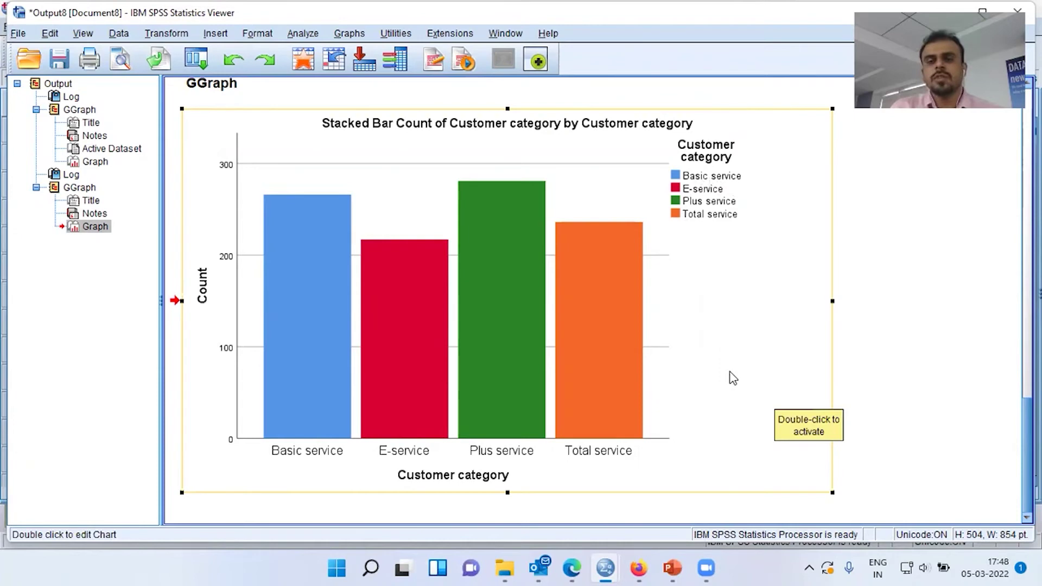
{"action": "scroll", "coordinate": [723, 417], "scroll_direction": "up", "scroll_amount": 3}
{"action": "scroll", "coordinate": [724, 417], "scroll_direction": "up", "scroll_amount": 12}
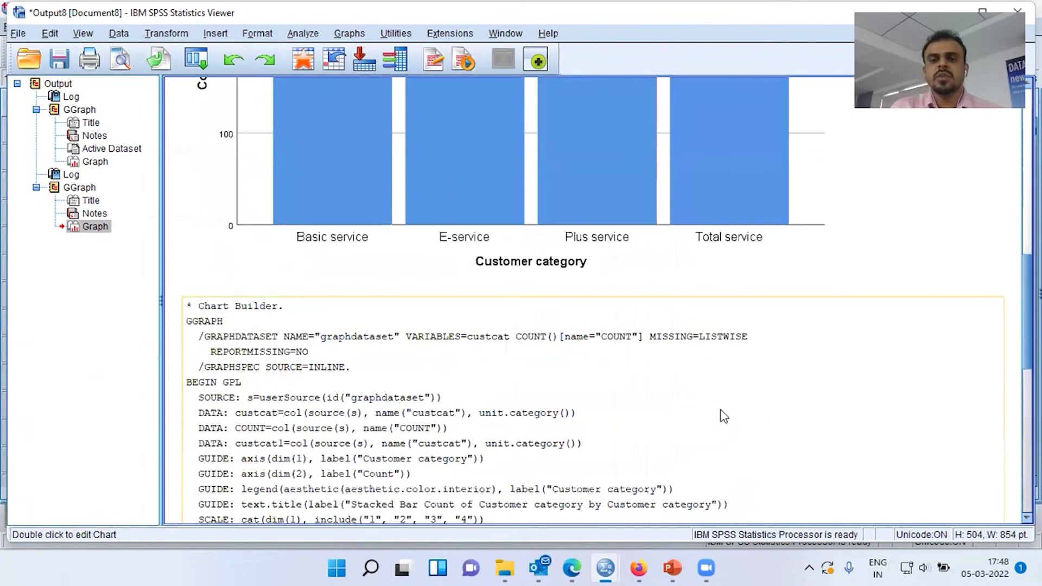
{"action": "left_click", "coordinate": [659, 291]}
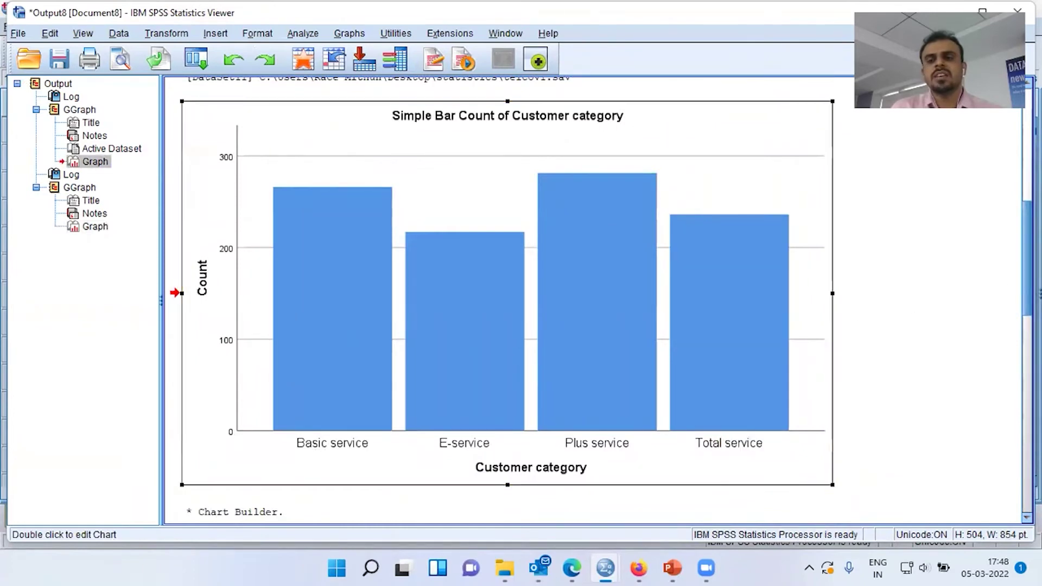
{"action": "scroll", "coordinate": [596, 299], "scroll_direction": "down", "scroll_amount": 15}
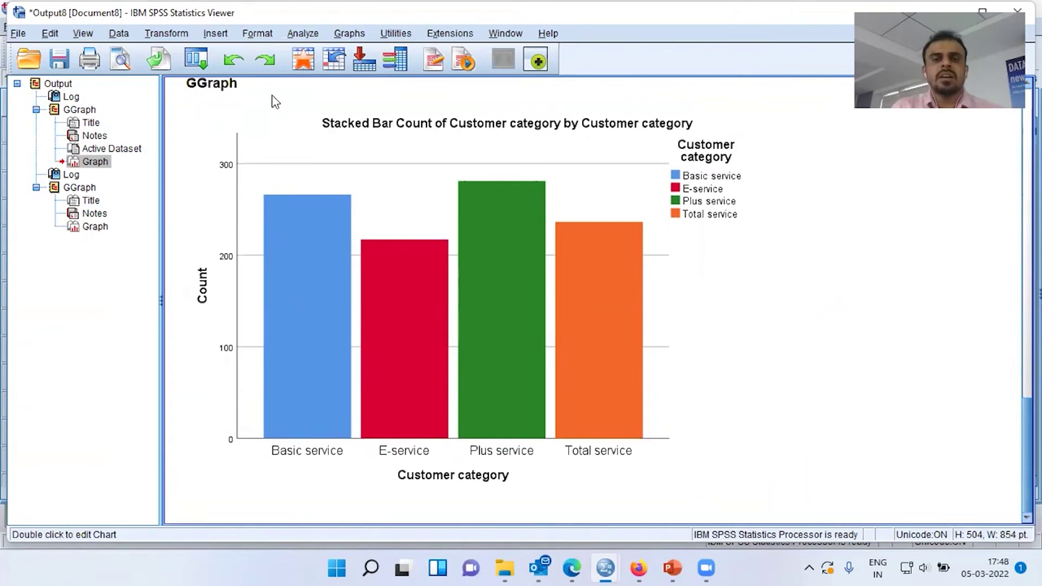
Step: Replace Customer category with Level of education as the stack colour in Chart Builder and generate the stacked bar chart
{"action": "left_click", "coordinate": [203, 60]}
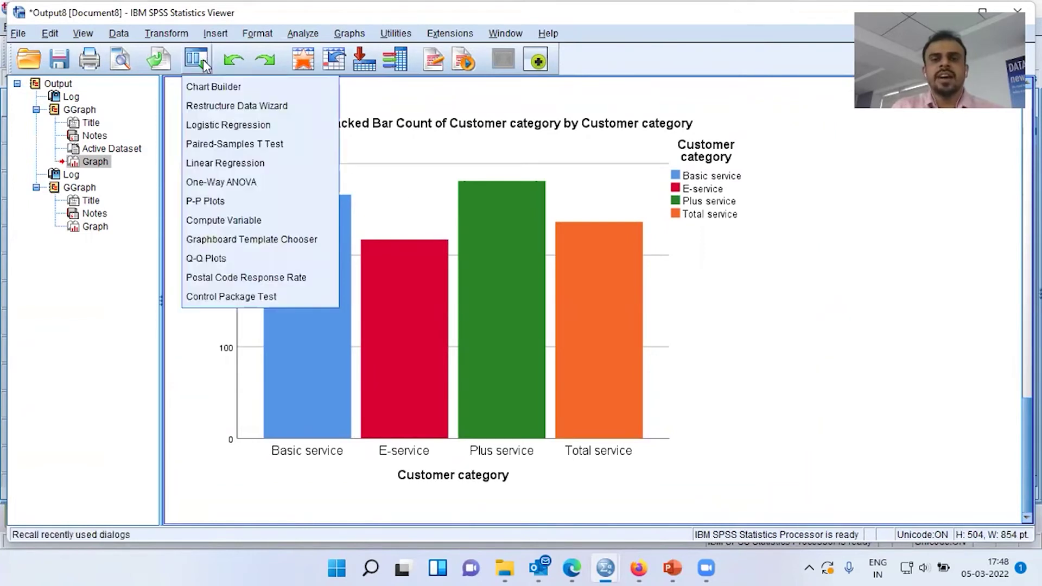
{"action": "left_click", "coordinate": [251, 92]}
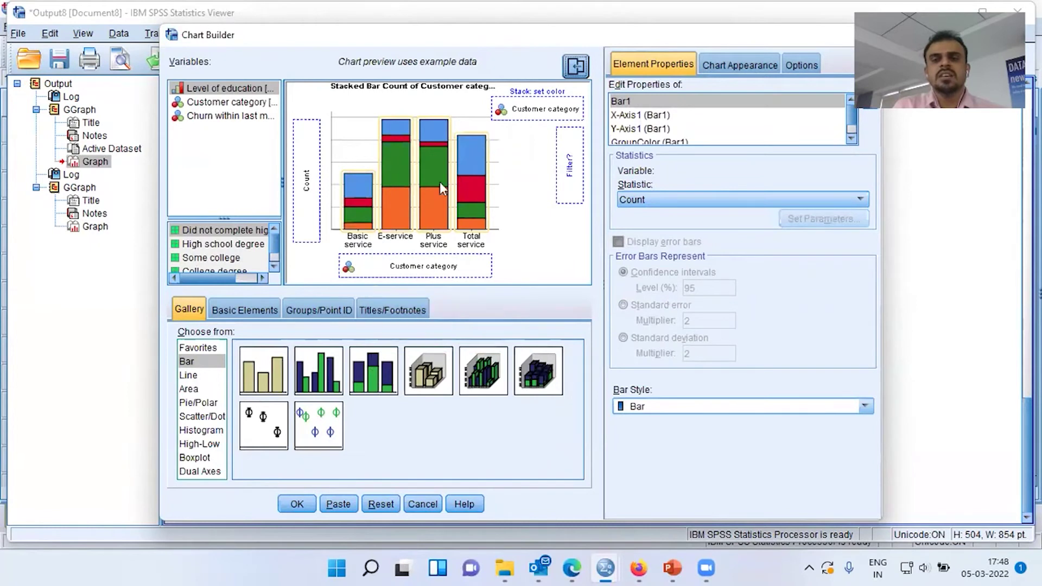
{"action": "left_click_drag", "start_coordinate": [541, 118], "coordinate": [232, 129]}
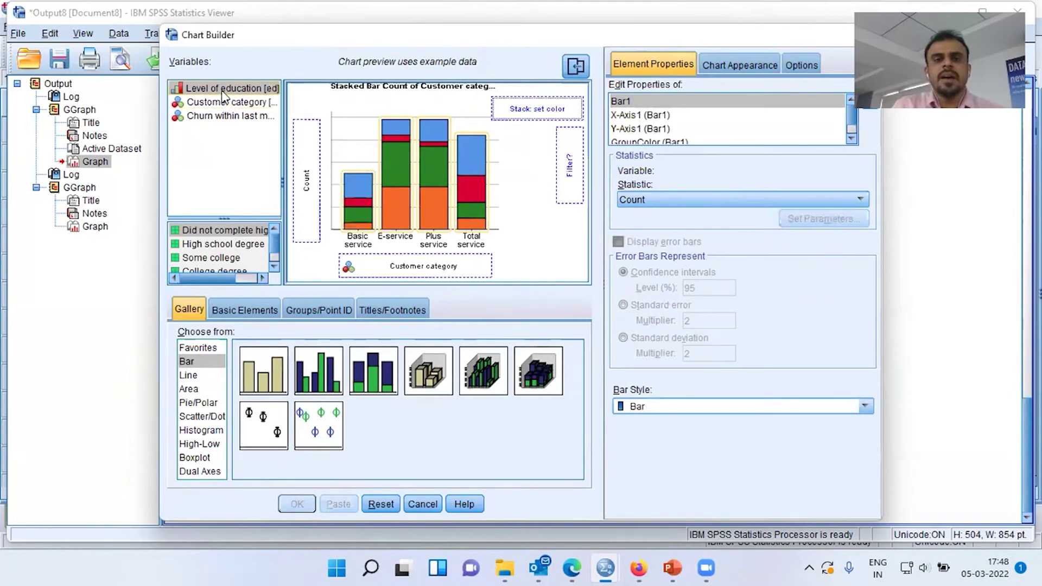
{"action": "left_click_drag", "start_coordinate": [224, 97], "coordinate": [542, 111]}
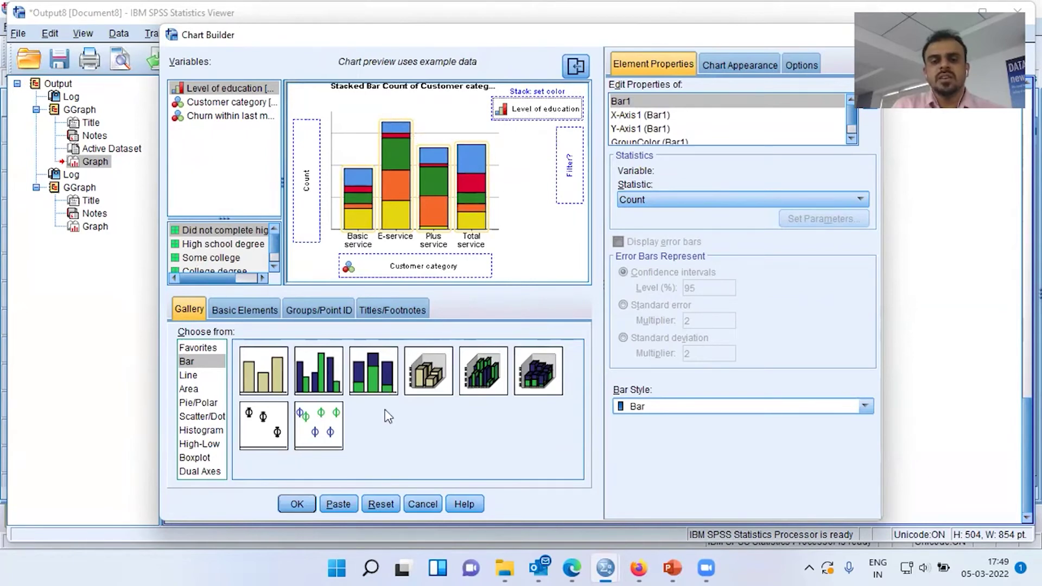
{"action": "left_click", "coordinate": [296, 504]}
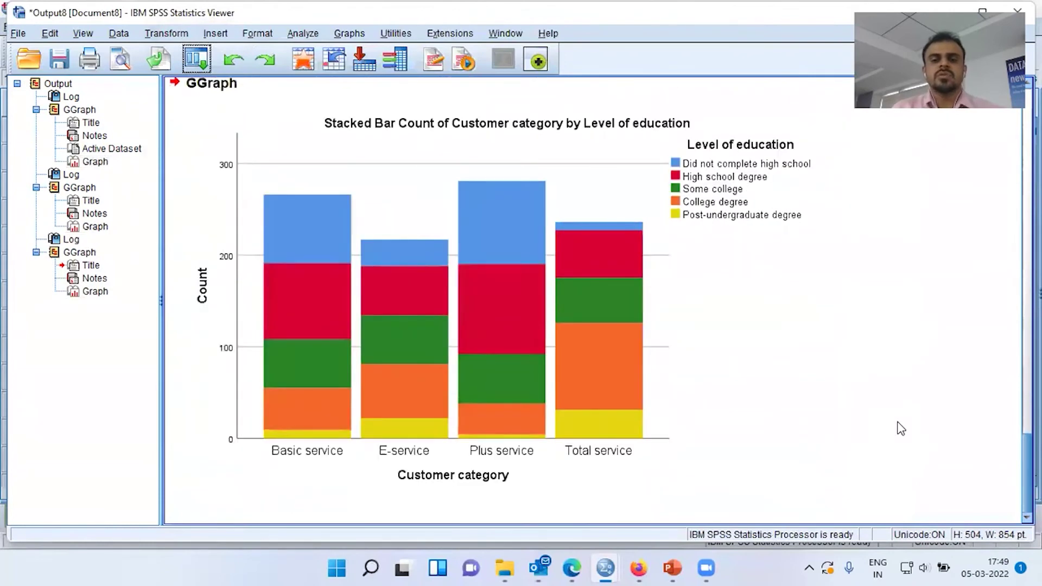
Step: Examine the Level of education breakdown per customer category, then compare it with the simple chart and the Customer category stacked chart
{"action": "left_click", "coordinate": [803, 421]}
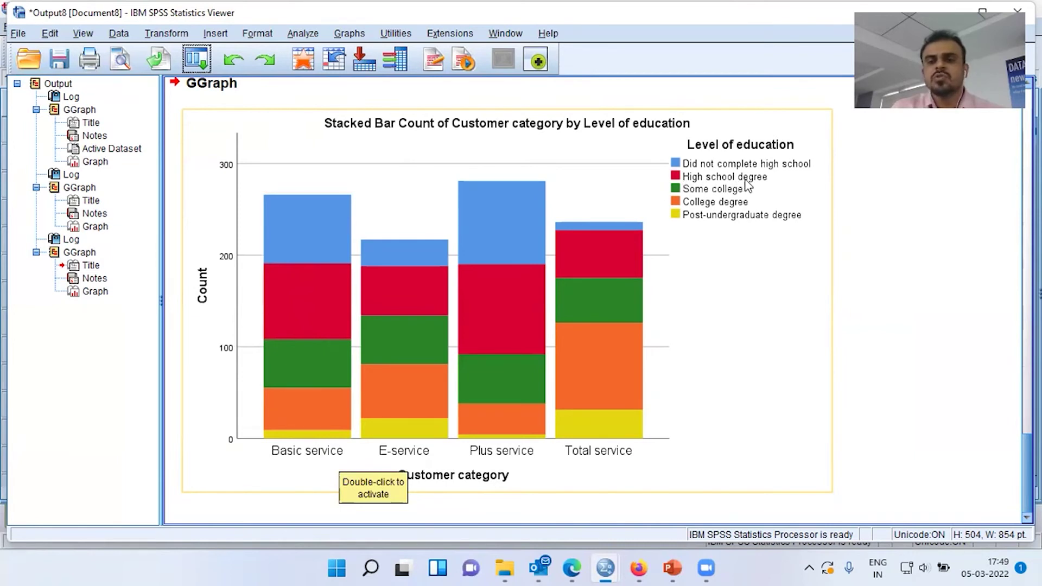
{"action": "left_click", "coordinate": [307, 457]}
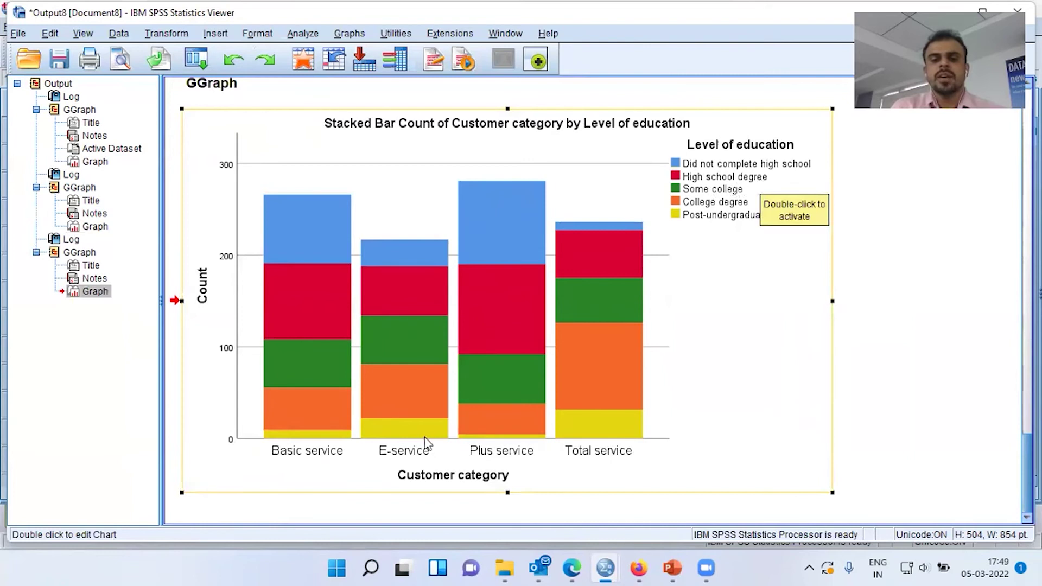
{"action": "left_click", "coordinate": [413, 460]}
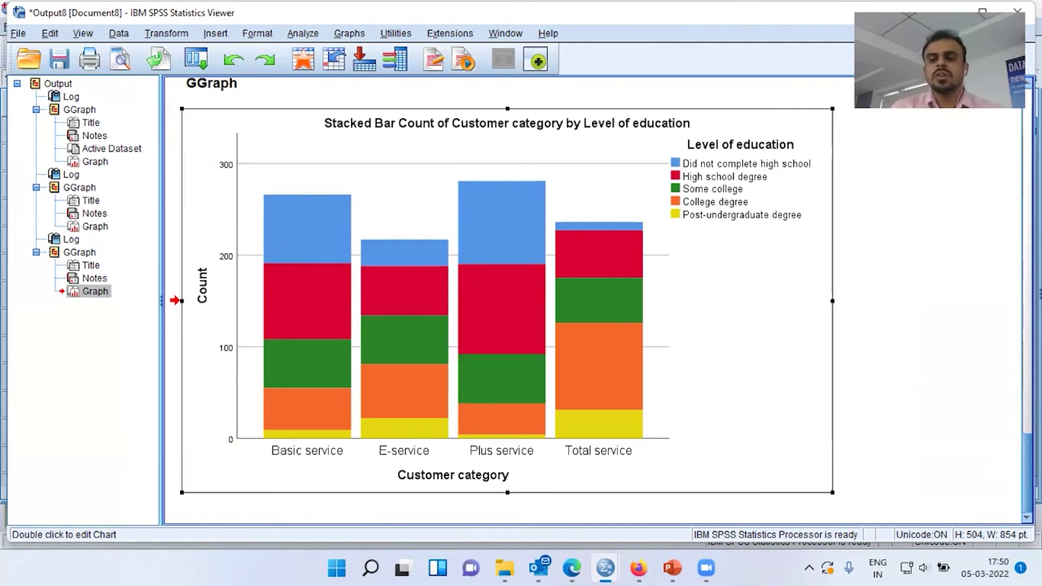
{"action": "left_click", "coordinate": [95, 161]}
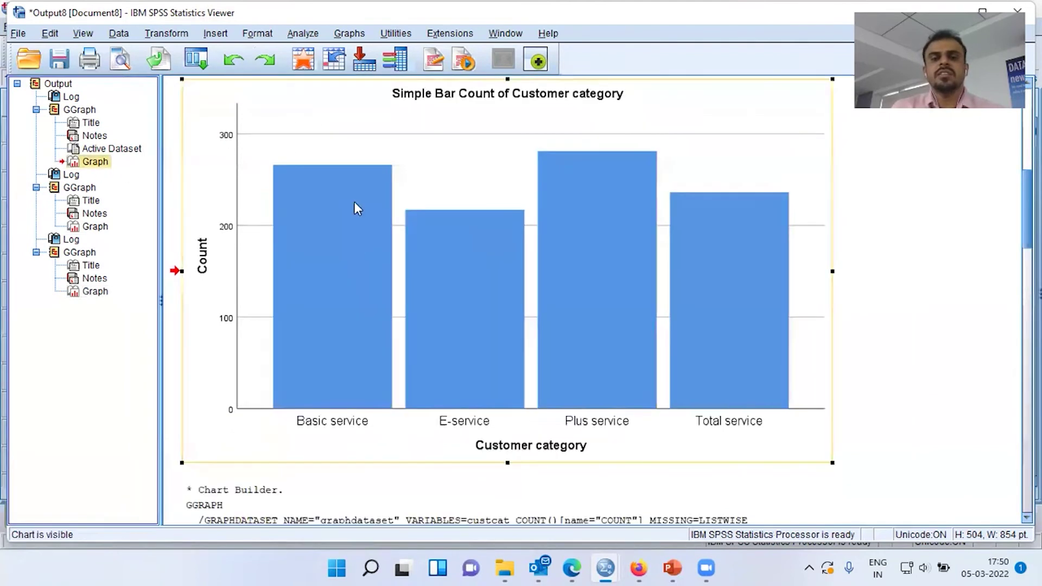
{"action": "left_click", "coordinate": [465, 244]}
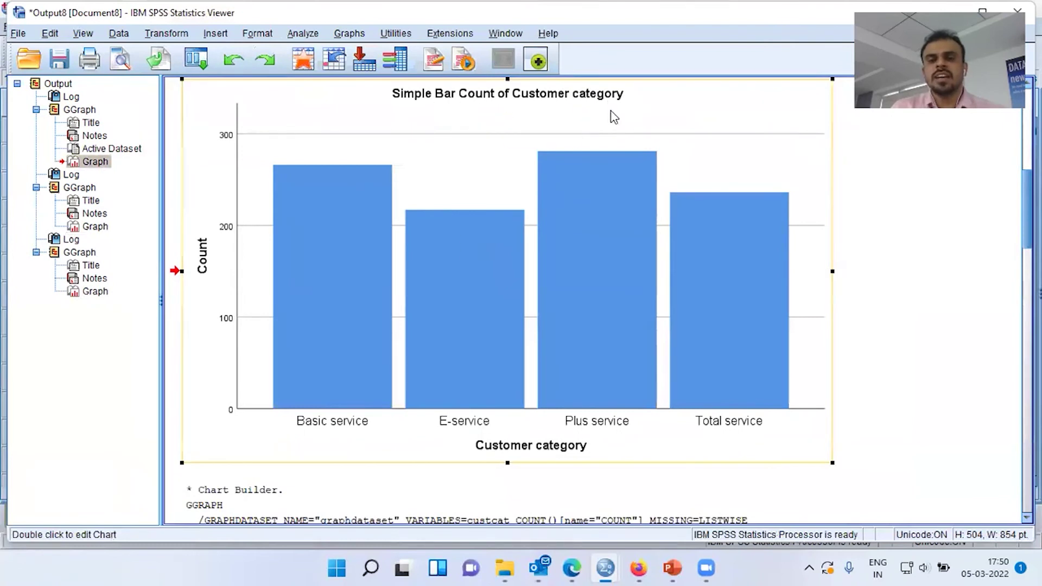
{"action": "left_click", "coordinate": [100, 226]}
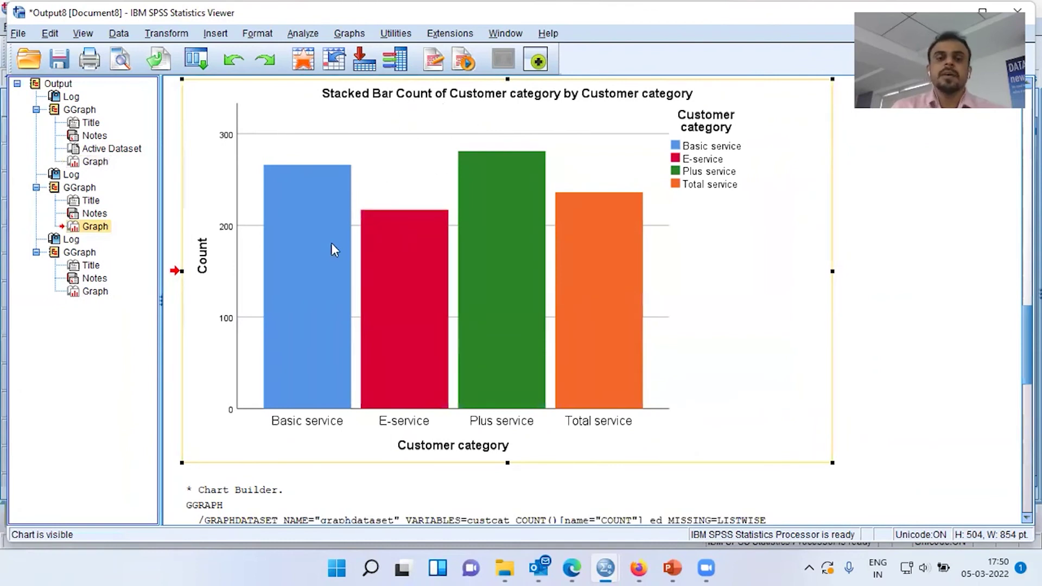
{"action": "left_click", "coordinate": [320, 284]}
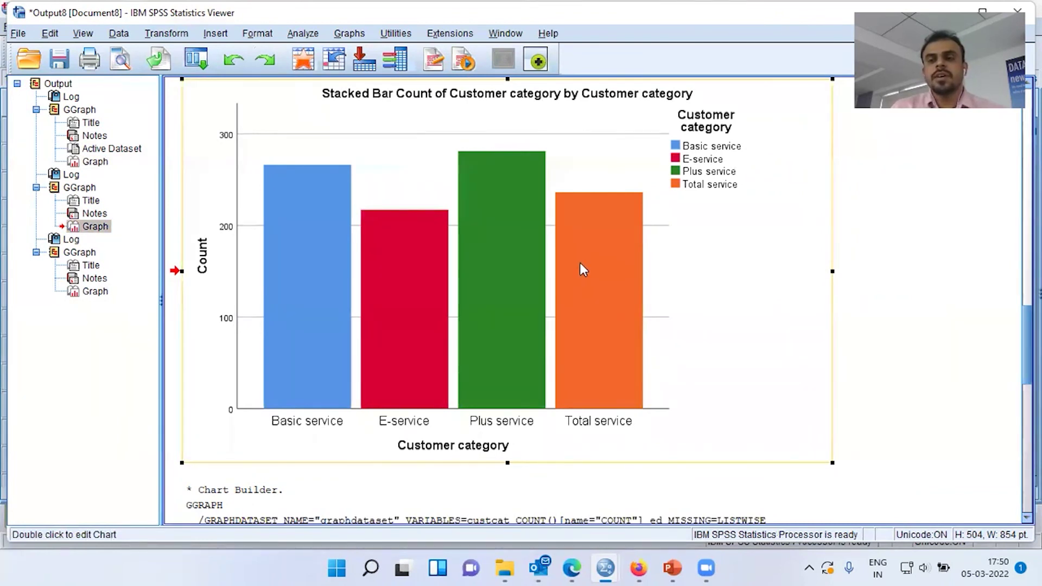
{"action": "left_click", "coordinate": [89, 292]}
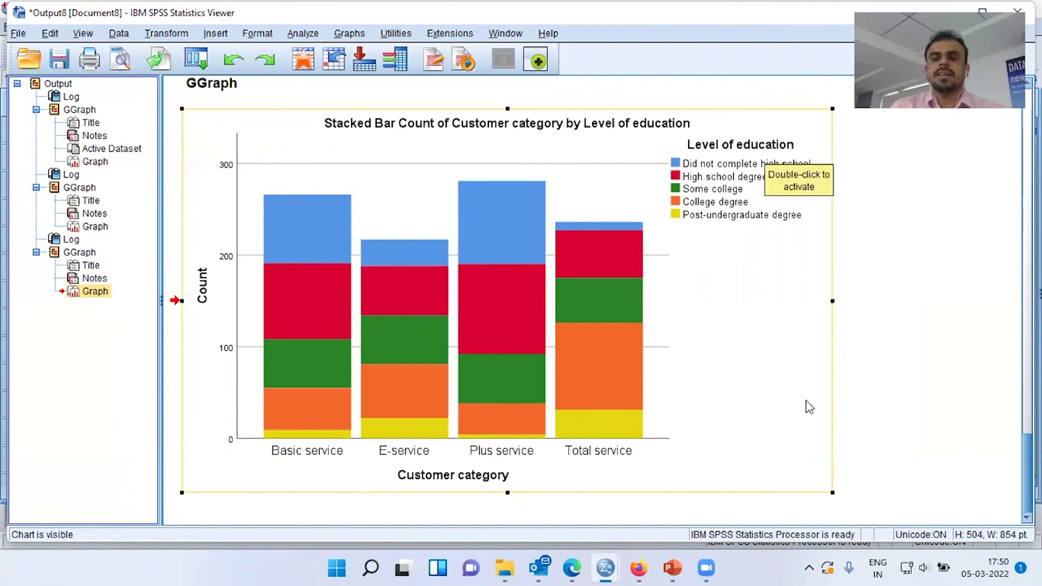
{"action": "left_click", "coordinate": [909, 394]}
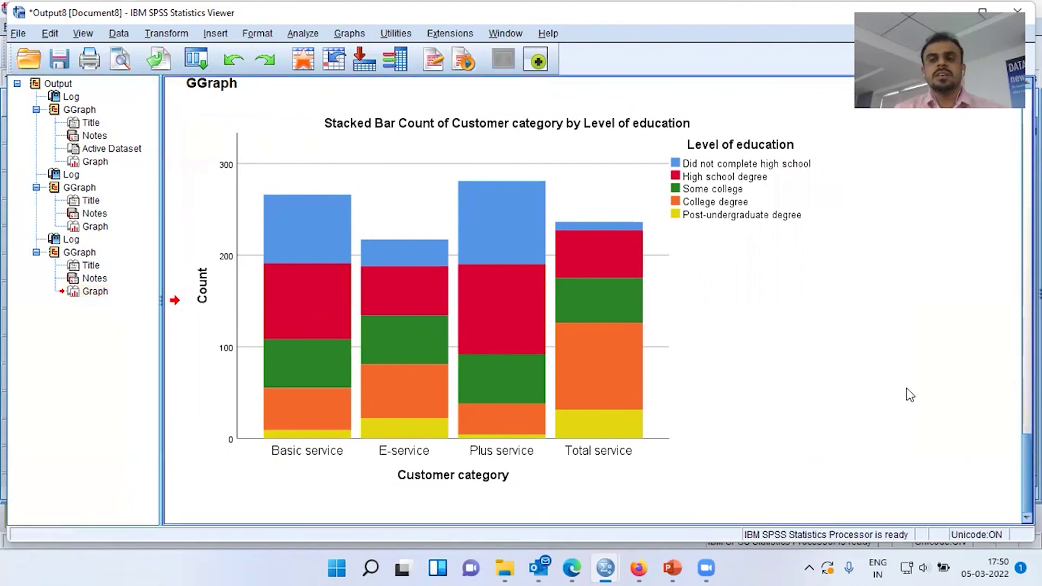